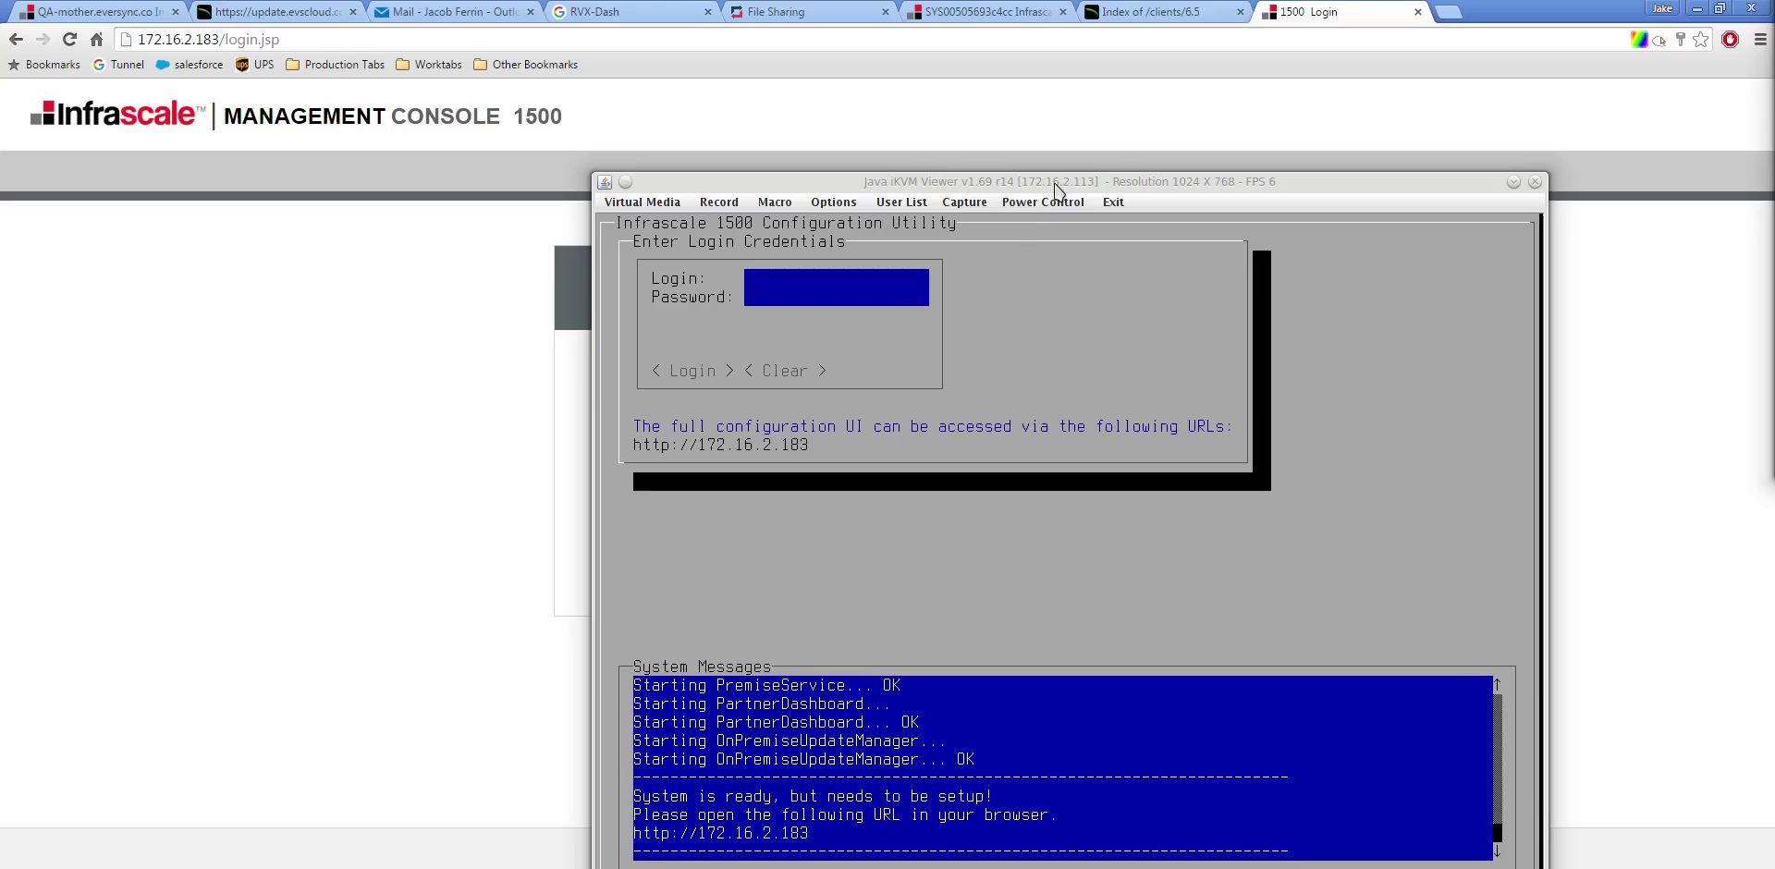
Move the iKVM window higher and enter admin and its password at the utility login
{"action": "left_click_drag", "start_coordinate": [1055, 183], "coordinate": [867, 127]}
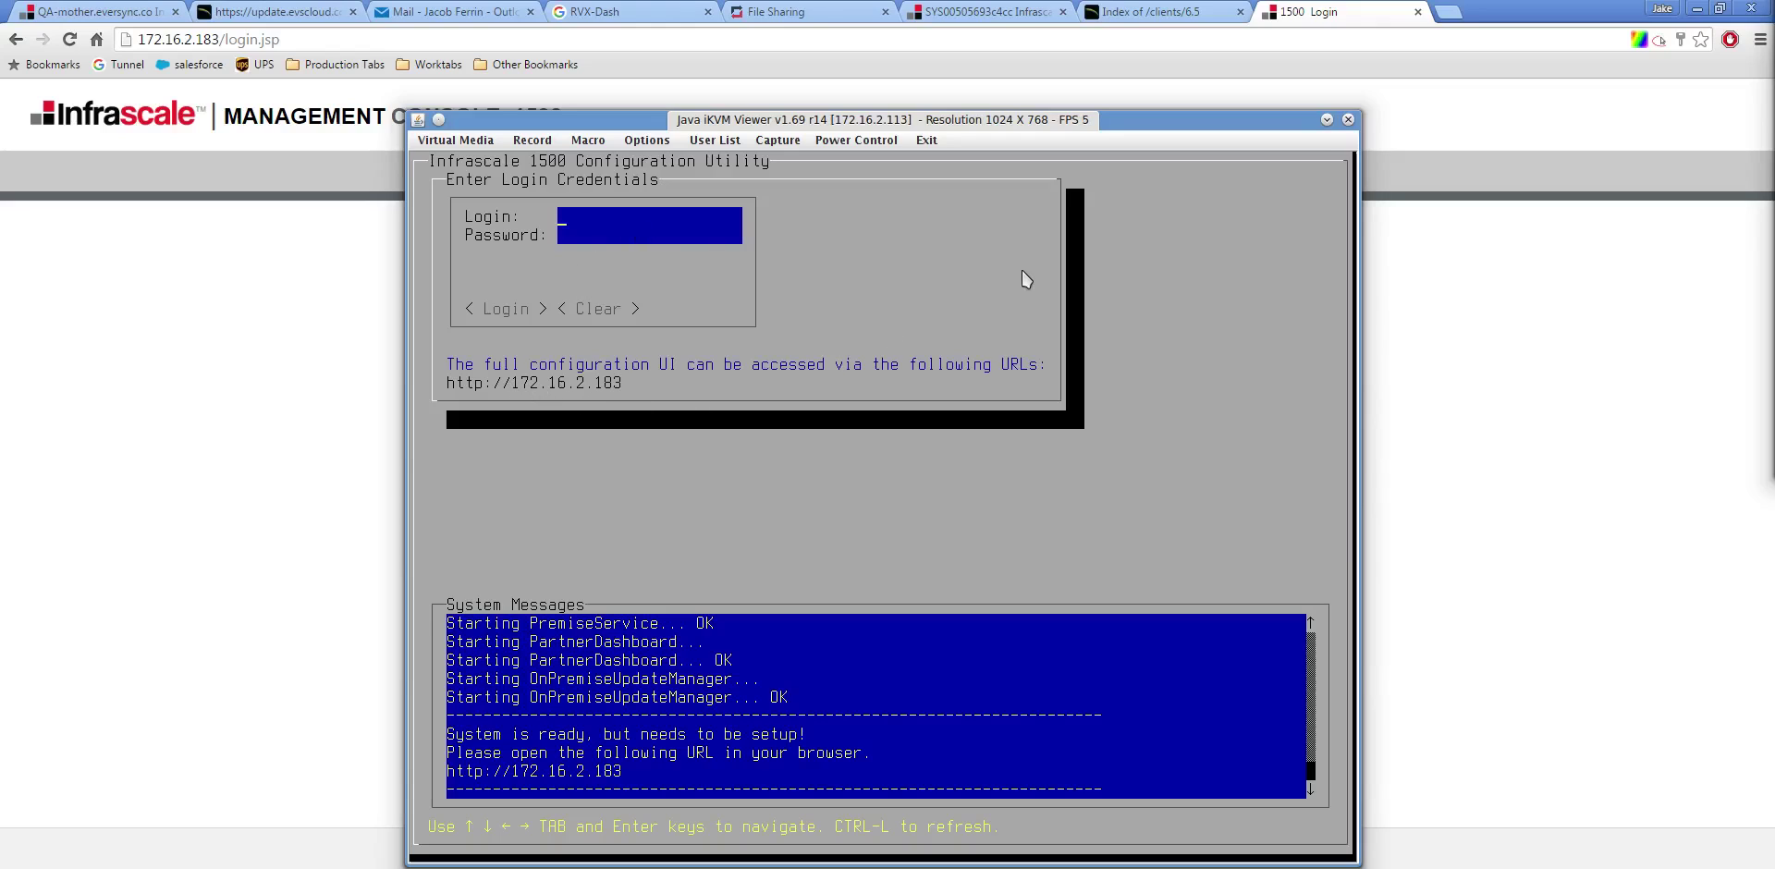
{"action": "type", "text": "admin******"}
Log in and set the appliance's domain name to infrascale.co under Configure Networking
{"action": "key", "text": "BackSpace"}
{"action": "key", "text": "BackSpace"}
{"action": "key", "text": "BackSpace"}
{"action": "key", "text": "BackSpace"}
{"action": "key", "text": "Return"}
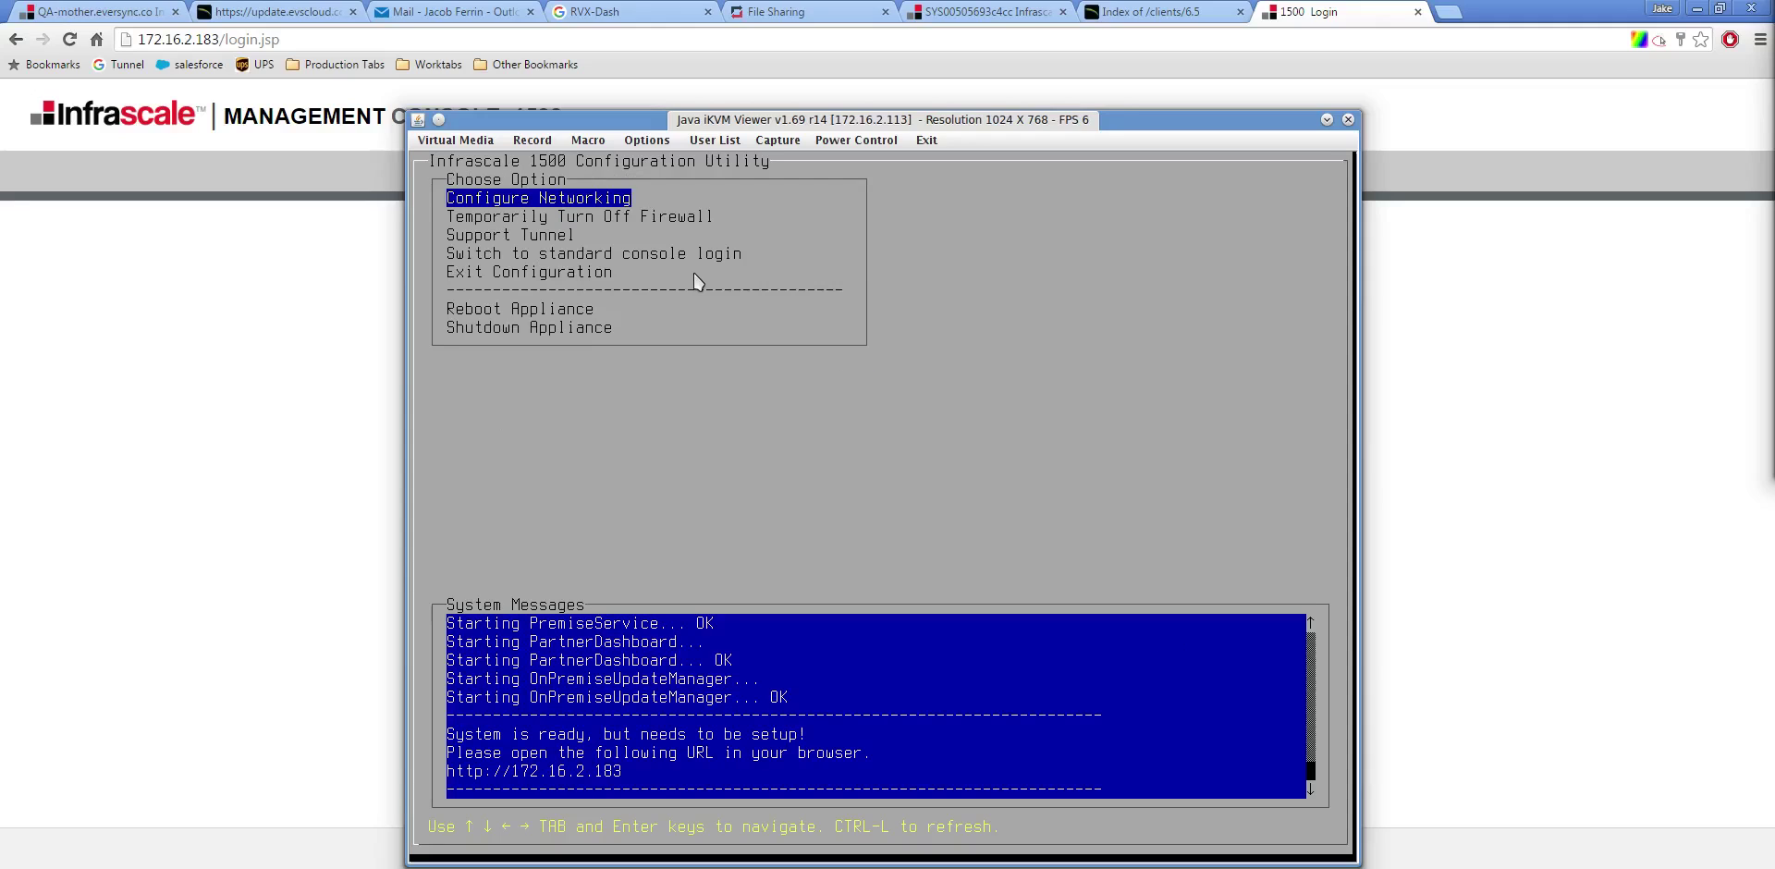
{"action": "key", "text": "Return"}
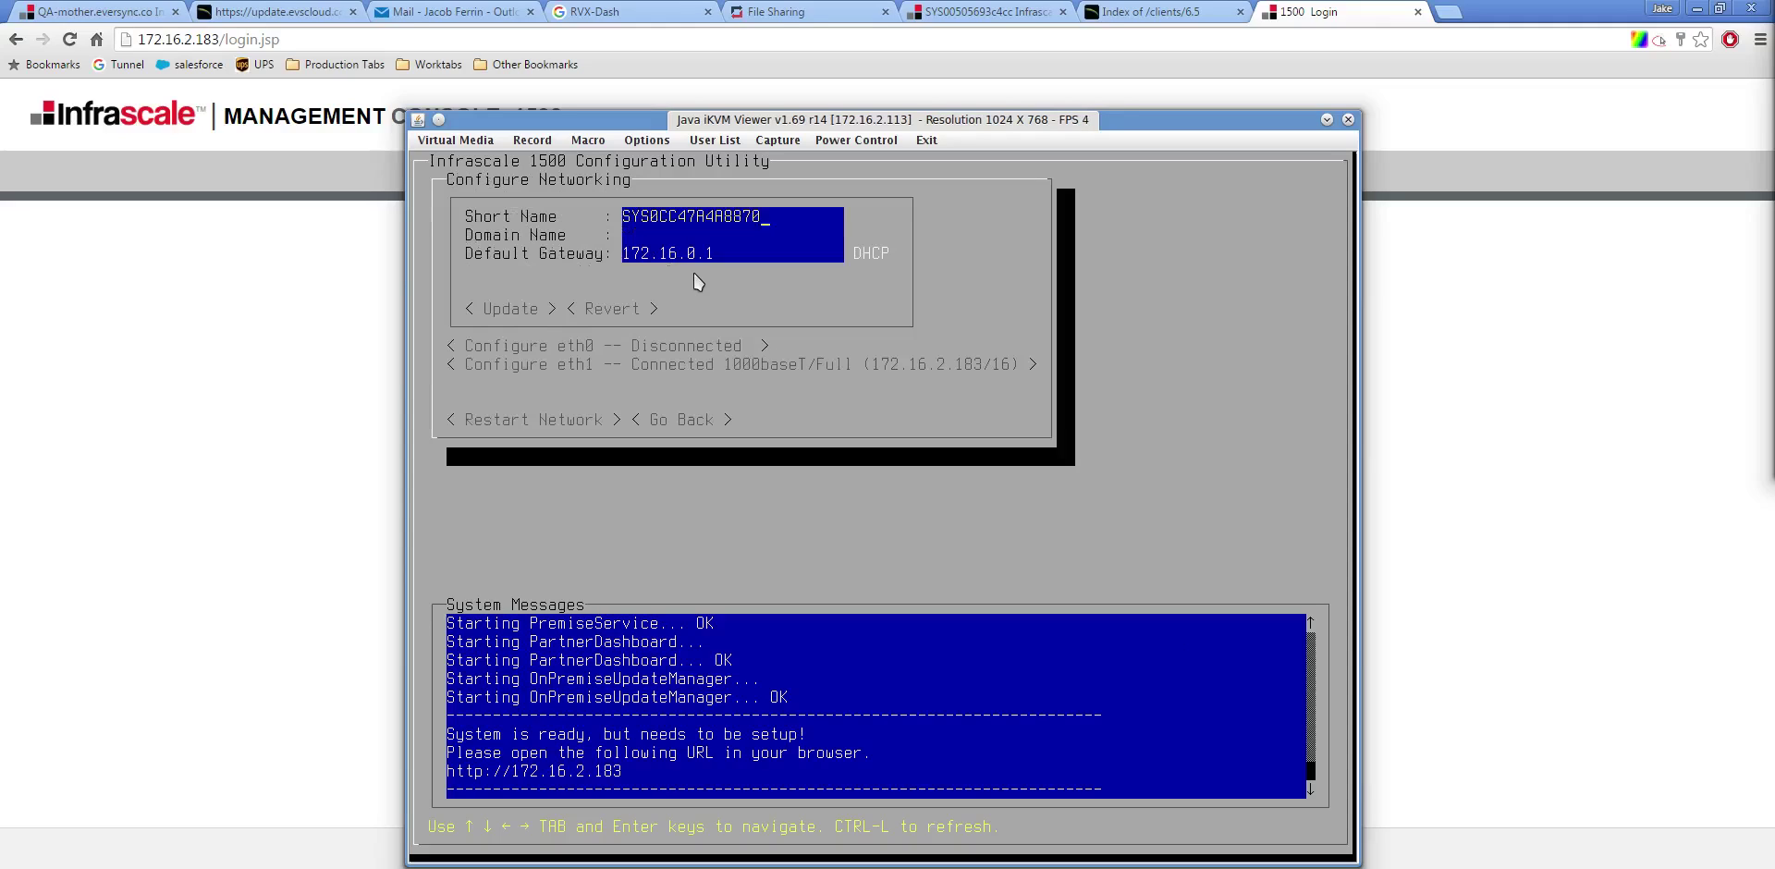
{"action": "key", "text": "Tab"}
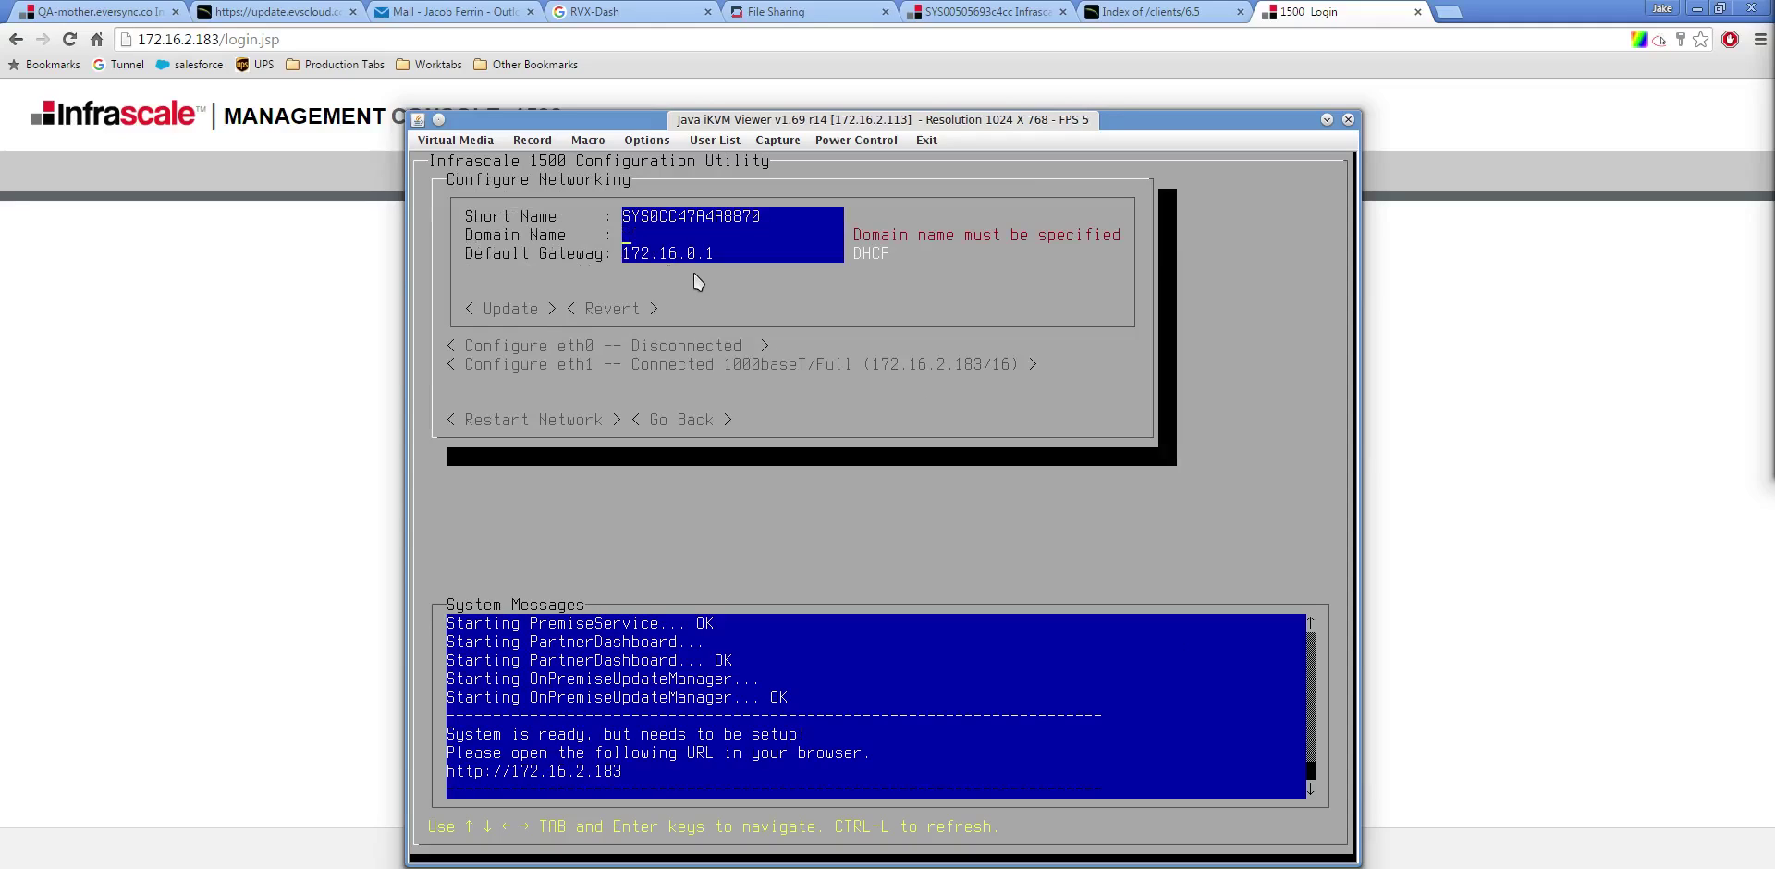
{"action": "type", "text": "infra"}
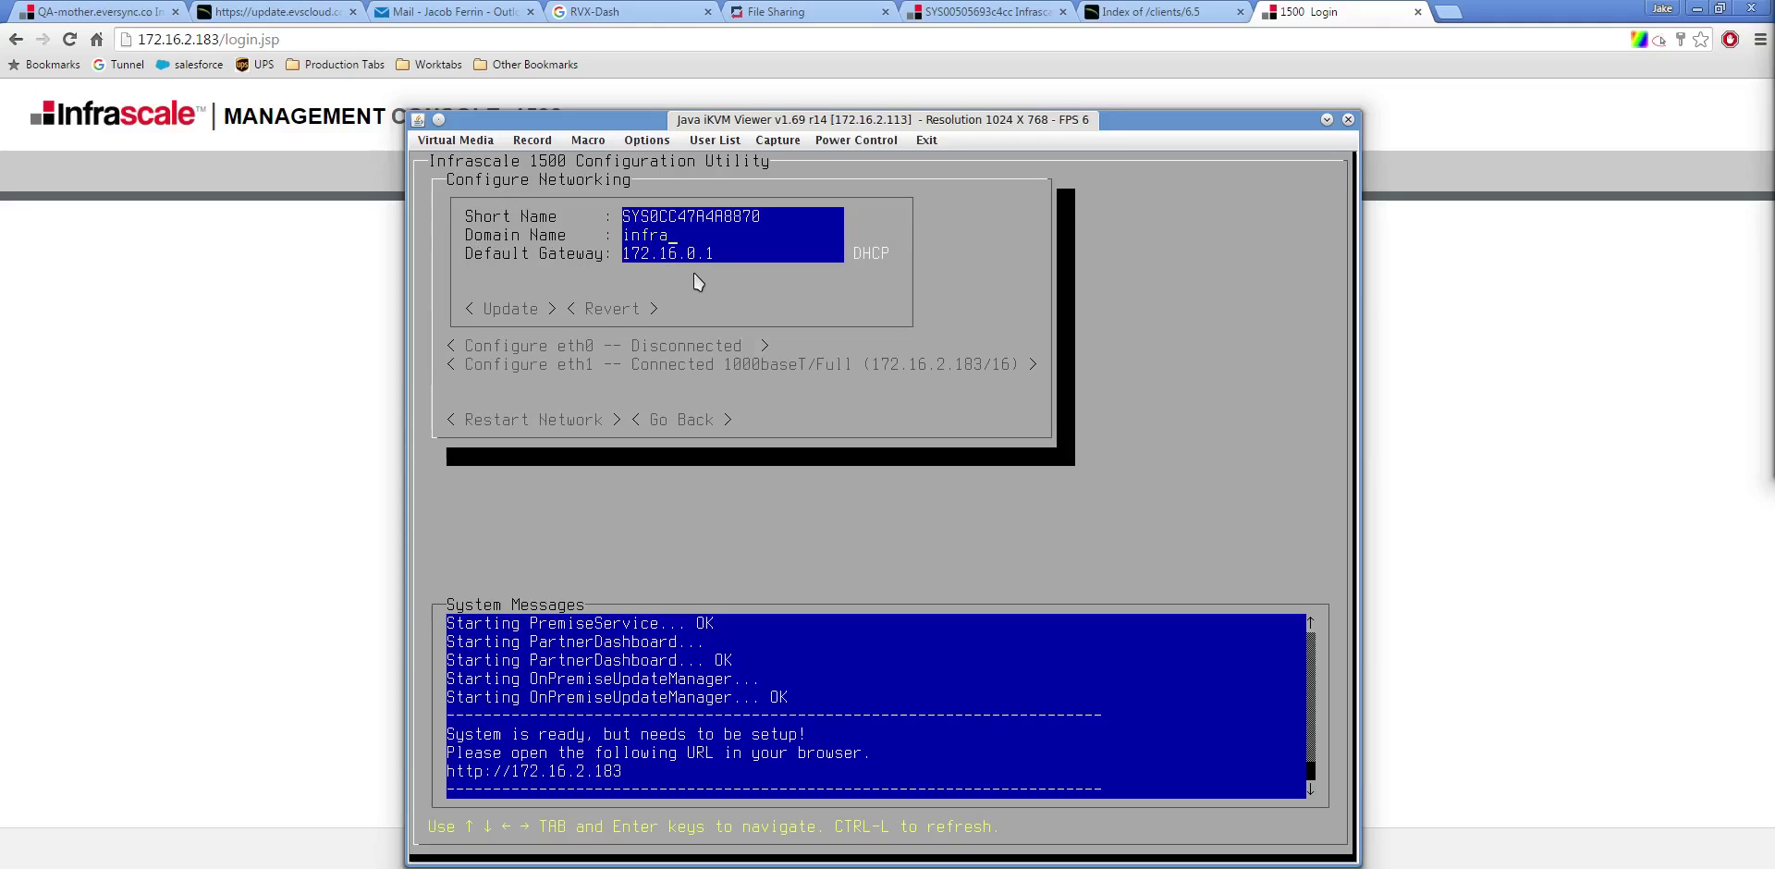
{"action": "type", "text": "scale.co"}
{"action": "key", "text": "Tab"}
Review the eth1 interface settings without changes and return to the main option menu
{"action": "key", "text": "Tab"}
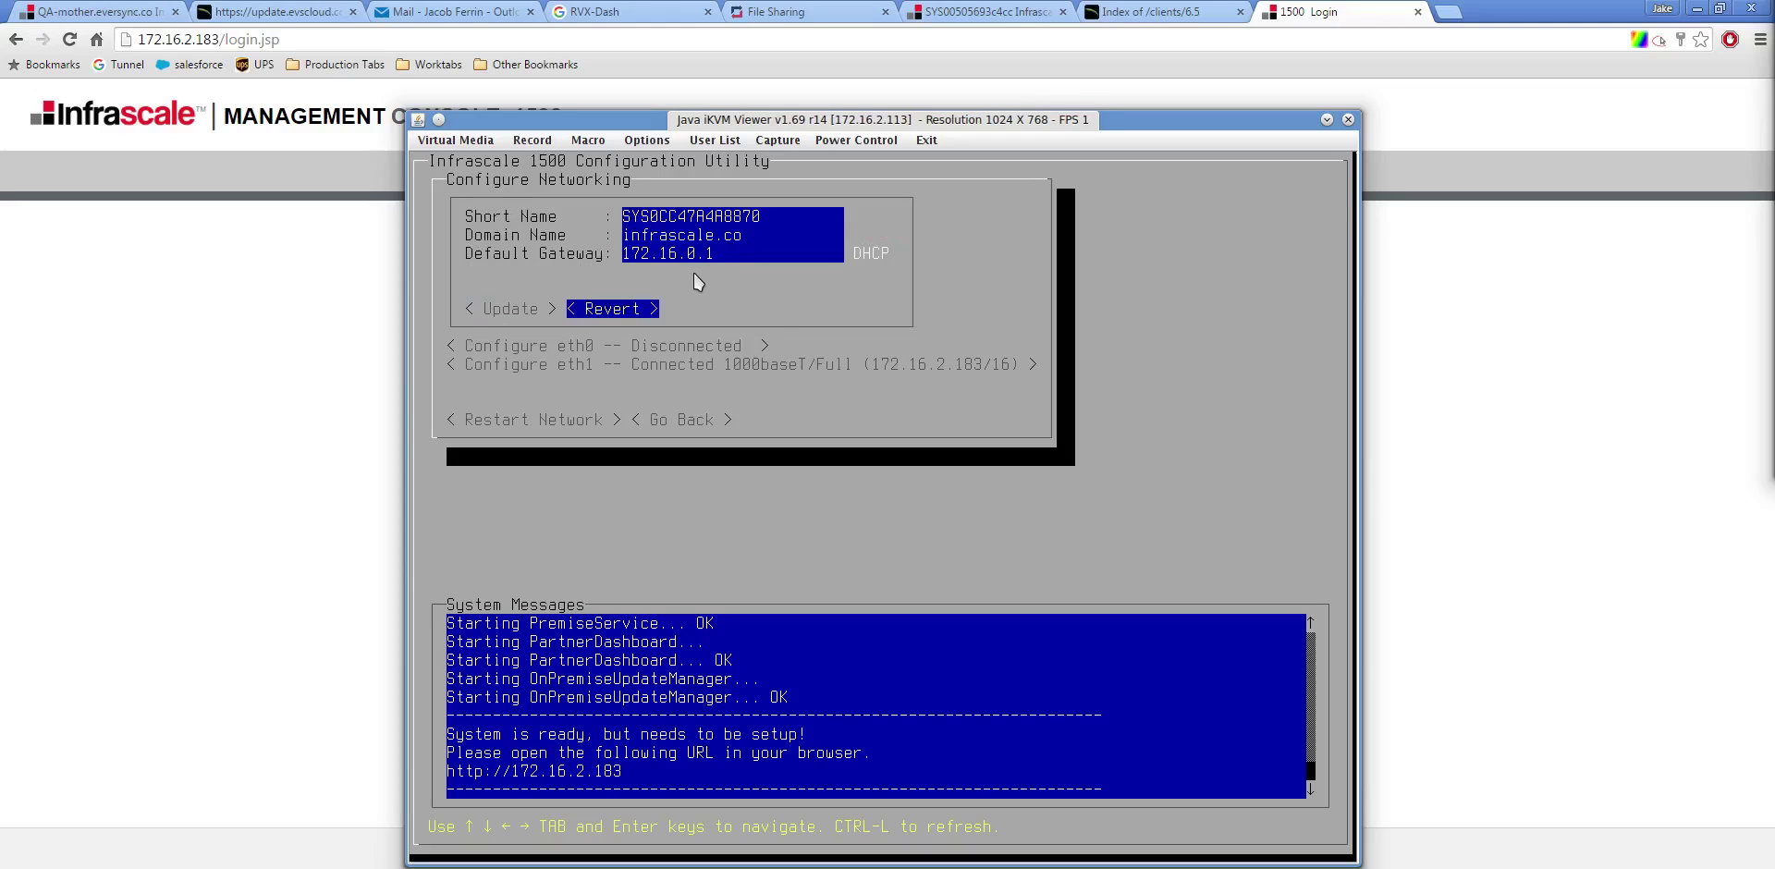
{"action": "key", "text": "Tab"}
{"action": "key", "text": "Return"}
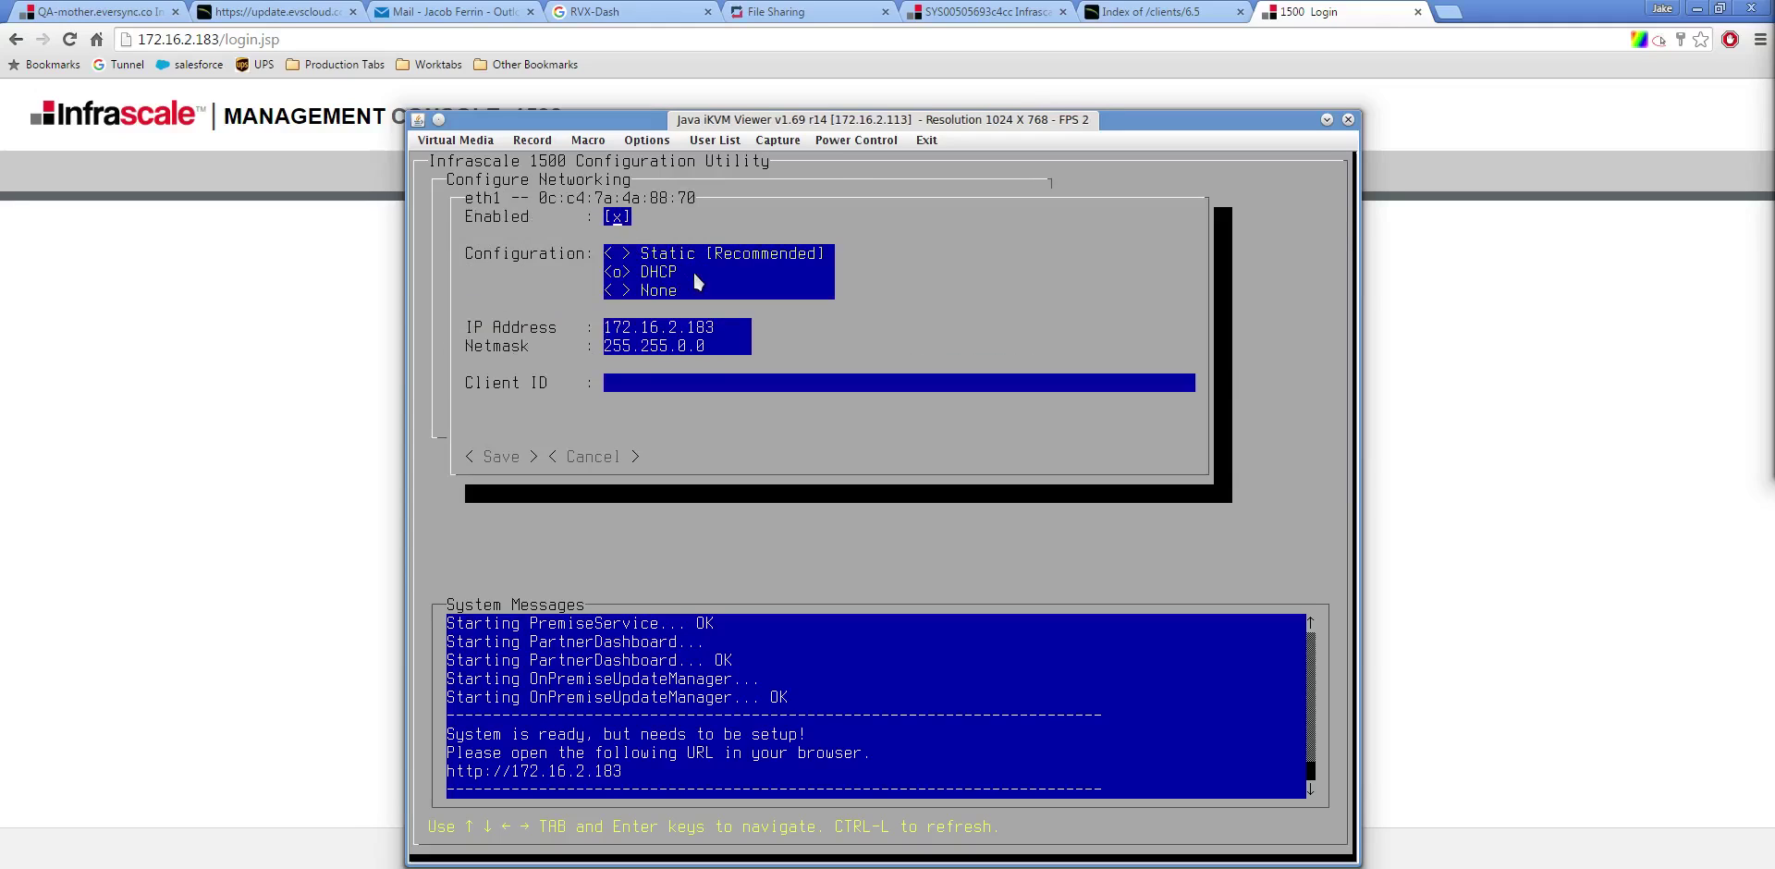
{"action": "key", "text": "Tab"}
{"action": "key", "text": "Tab"}
{"action": "key", "text": "Tab"}
{"action": "key", "text": "Return"}
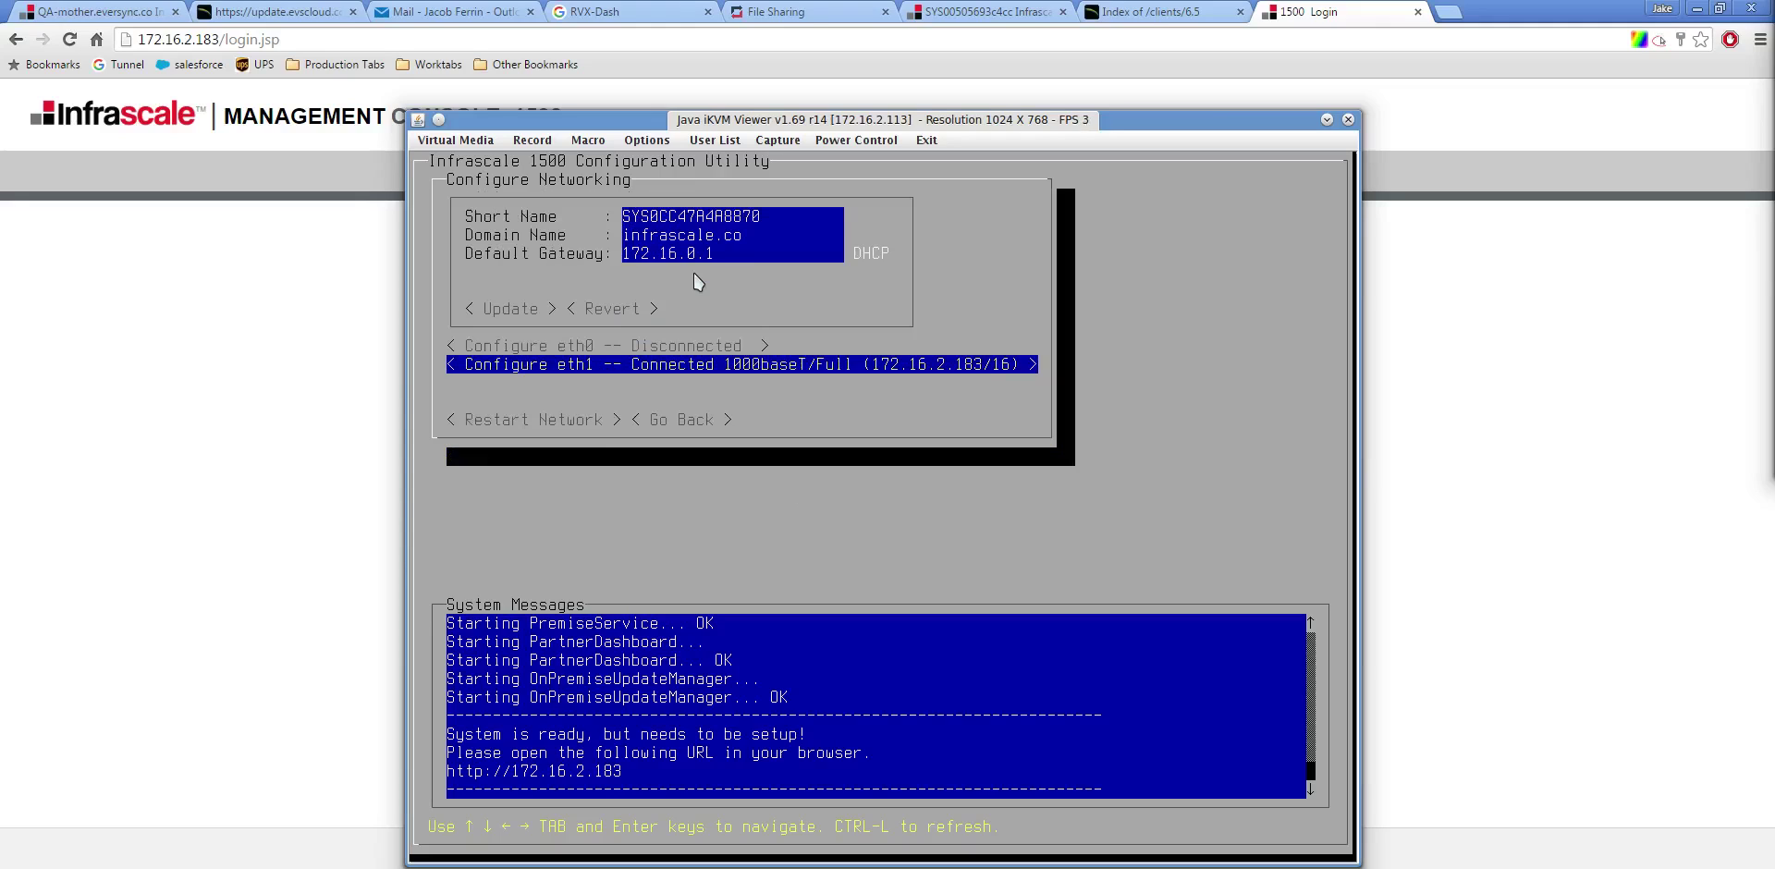
{"action": "key", "text": "Tab"}
{"action": "key", "text": "Tab"}
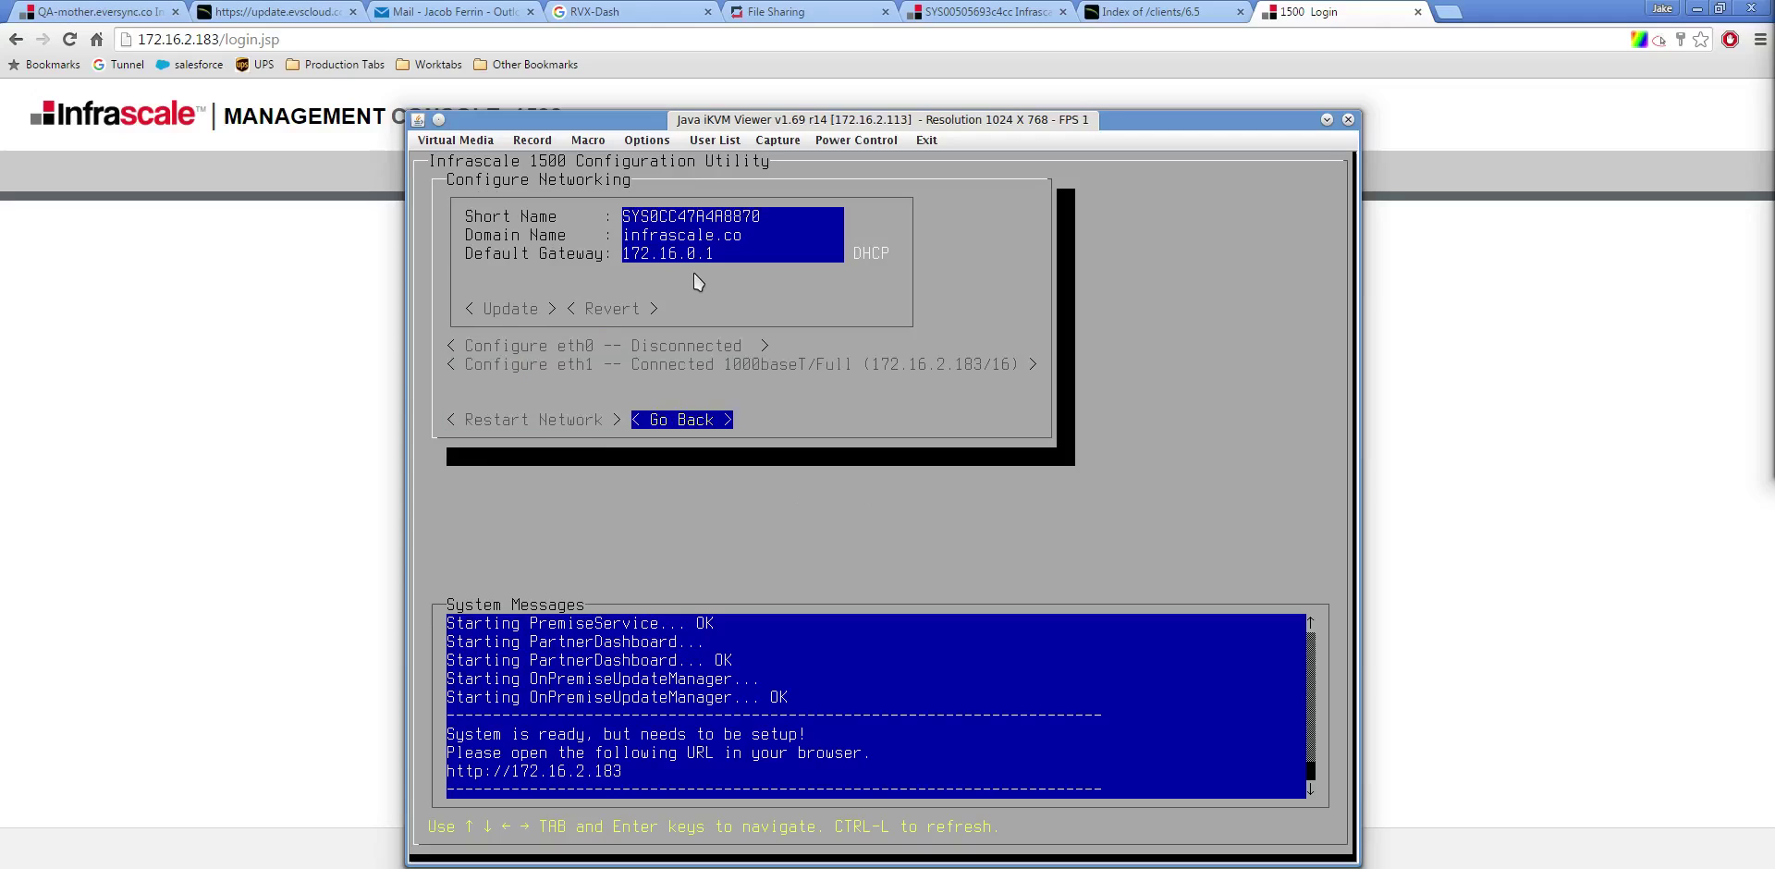
{"action": "key", "text": "Return"}
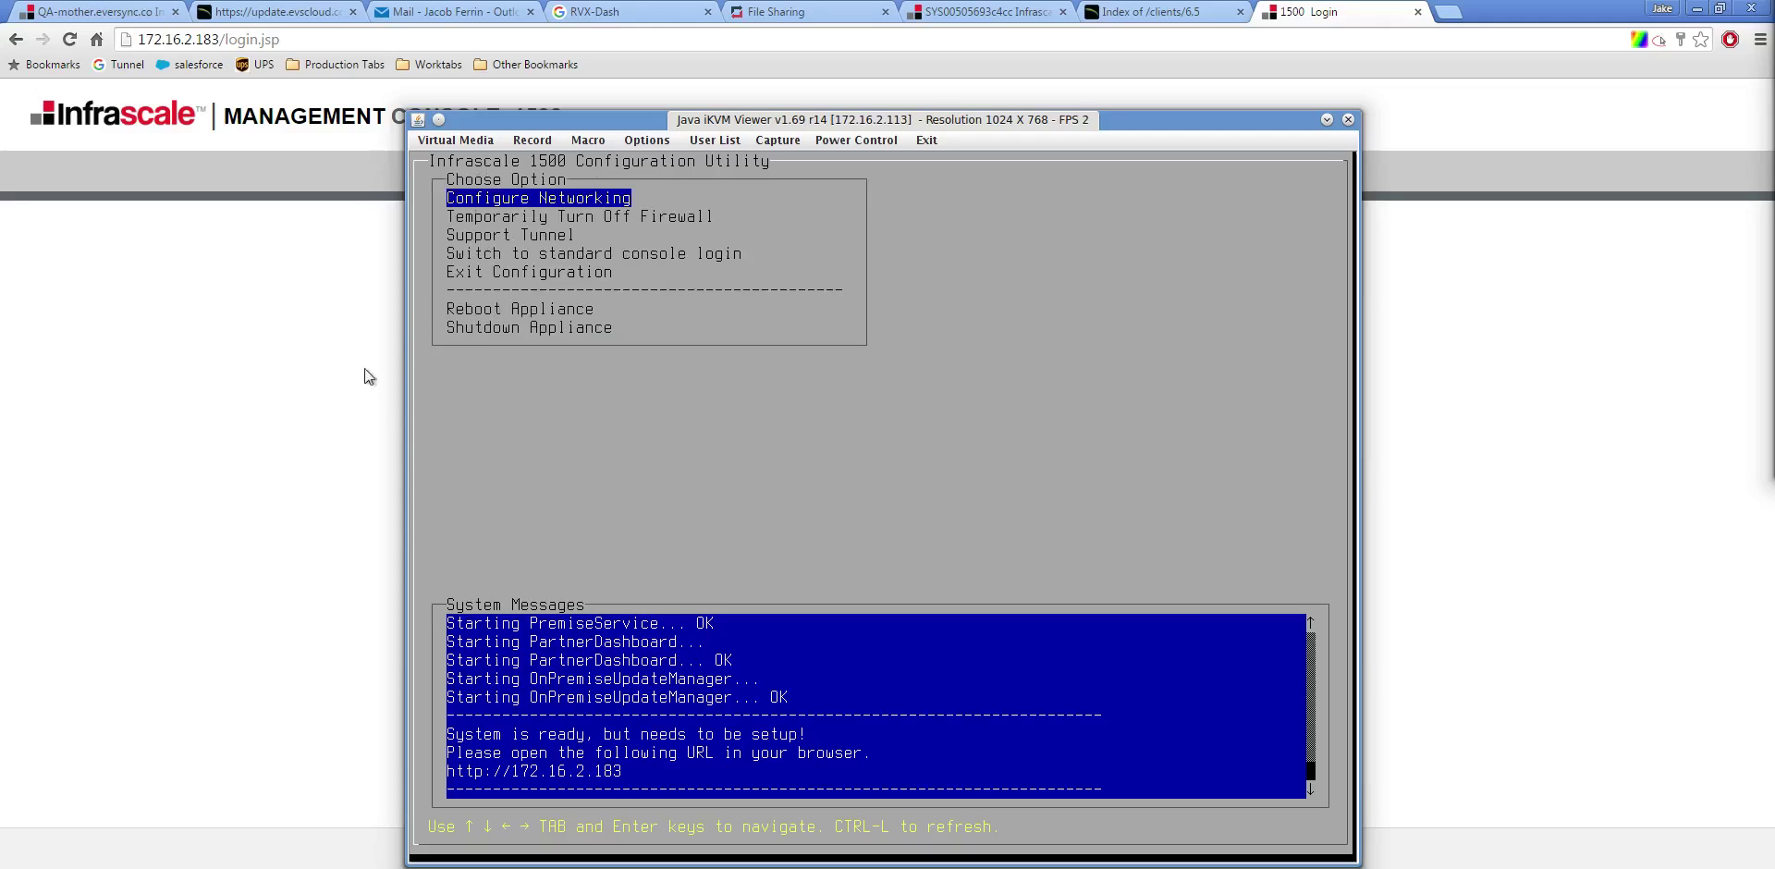
Sign in to the management console with the browser's saved admin credentials
{"action": "left_click", "coordinate": [309, 439]}
{"action": "left_click", "coordinate": [945, 421]}
{"action": "left_click", "coordinate": [900, 445]}
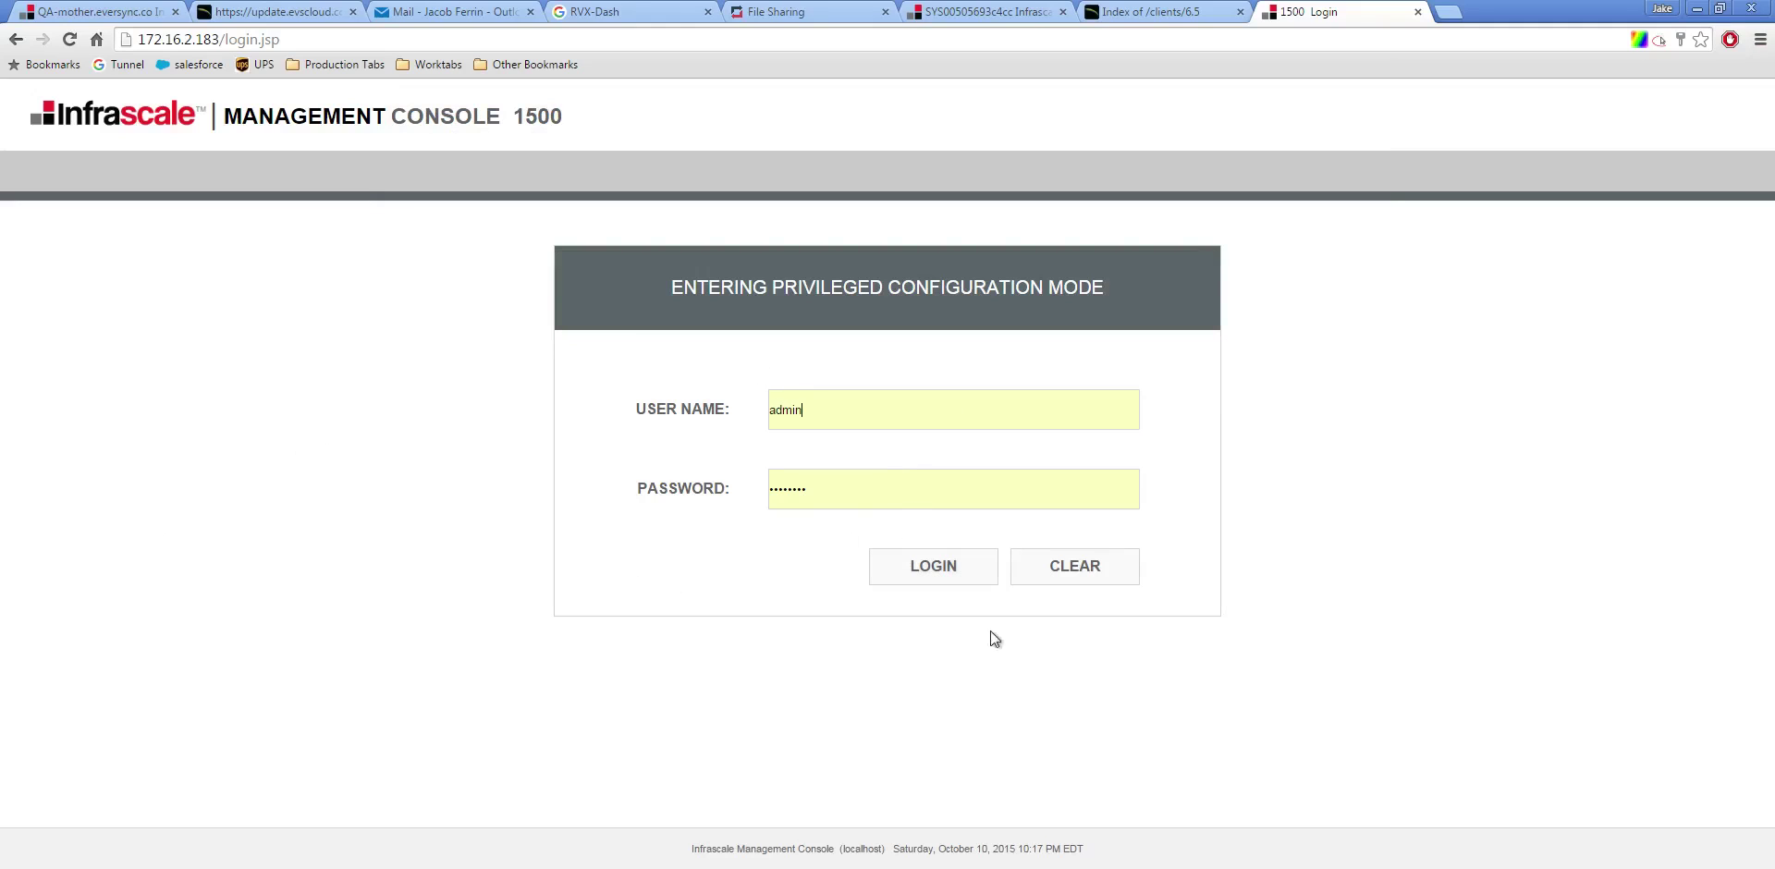
{"action": "left_click", "coordinate": [938, 558]}
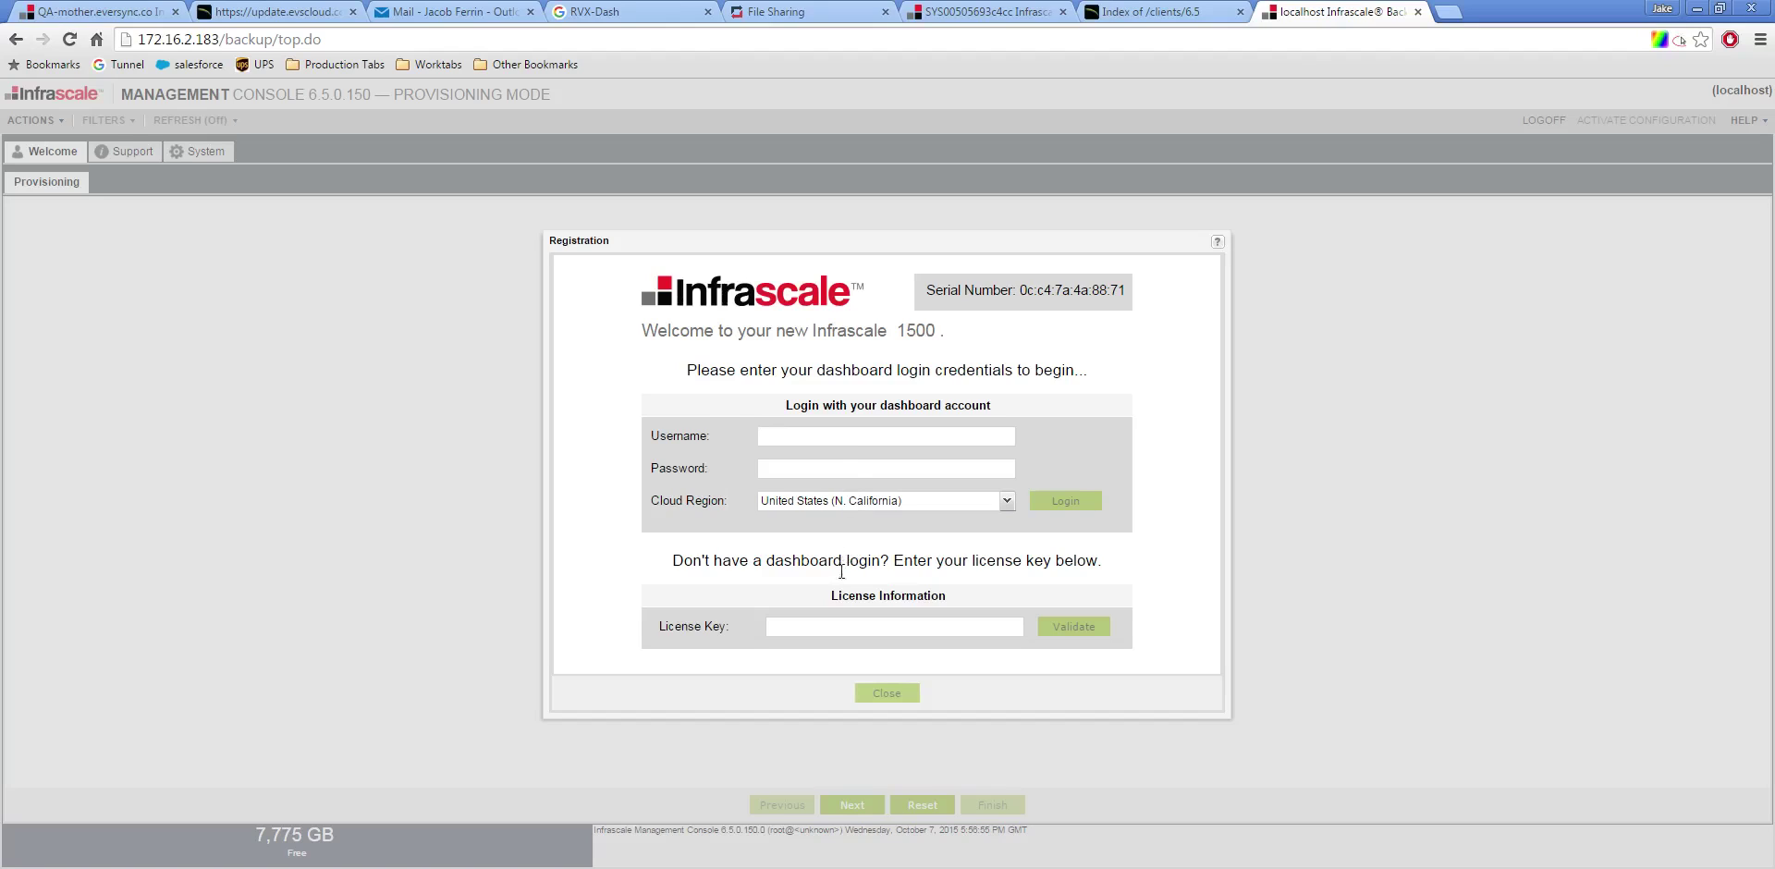
Paste the appliance's license key into the License Key field and validate it
{"action": "left_click", "coordinate": [832, 622]}
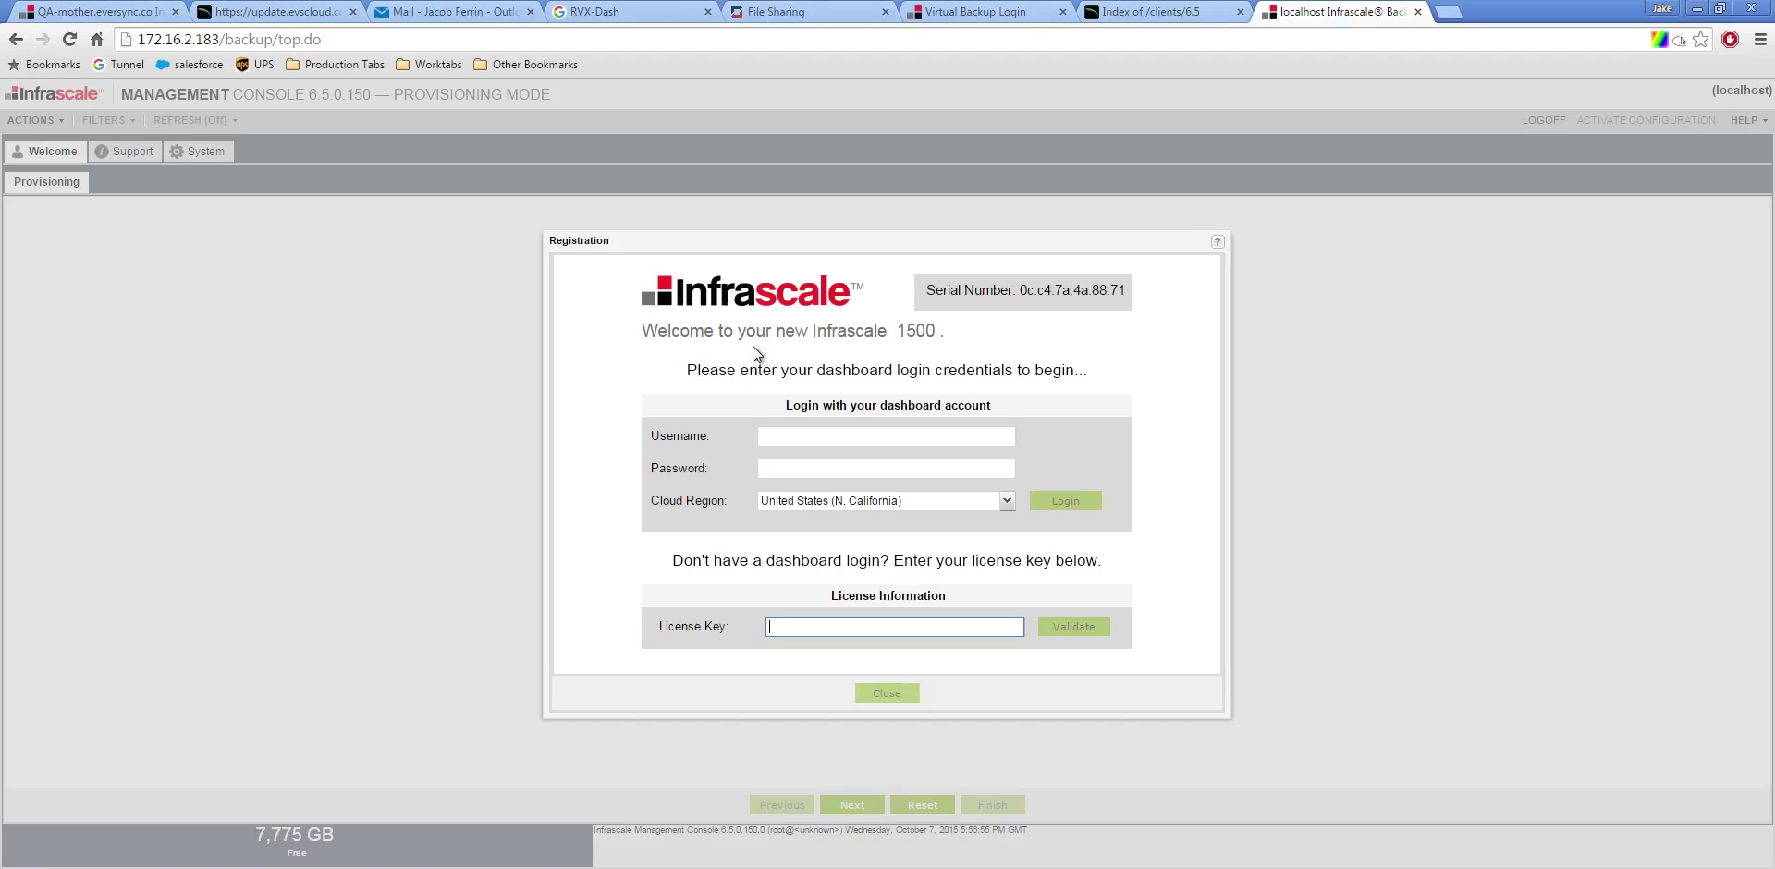
{"action": "key", "text": "ctrl+v"}
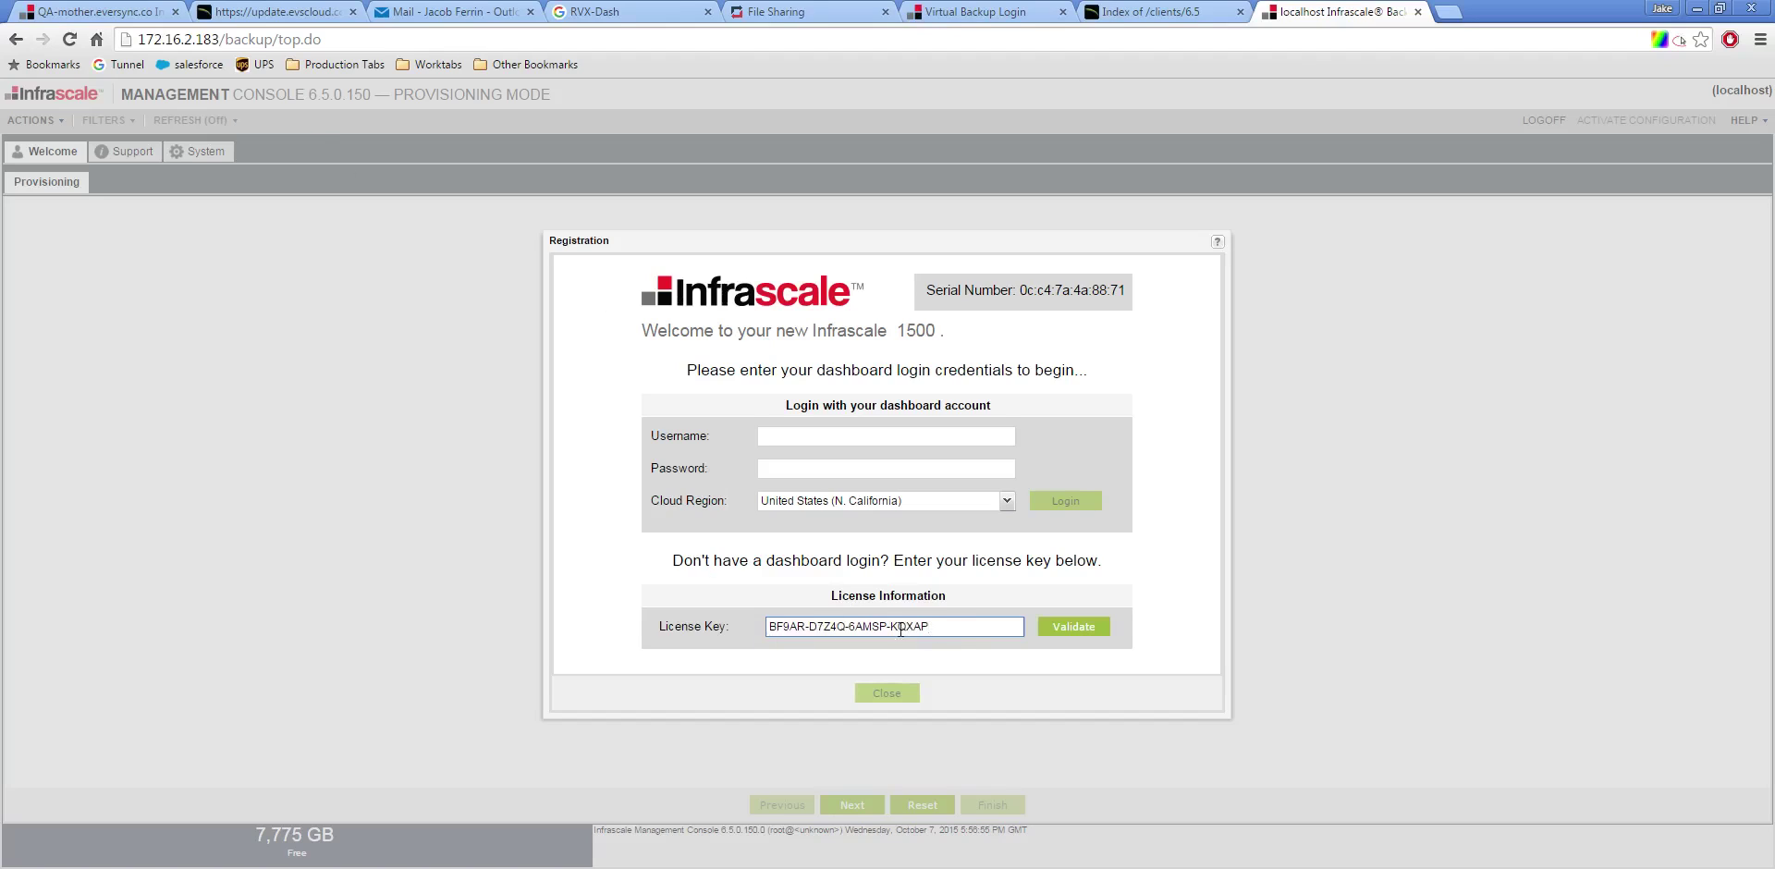
{"action": "left_click", "coordinate": [1072, 627]}
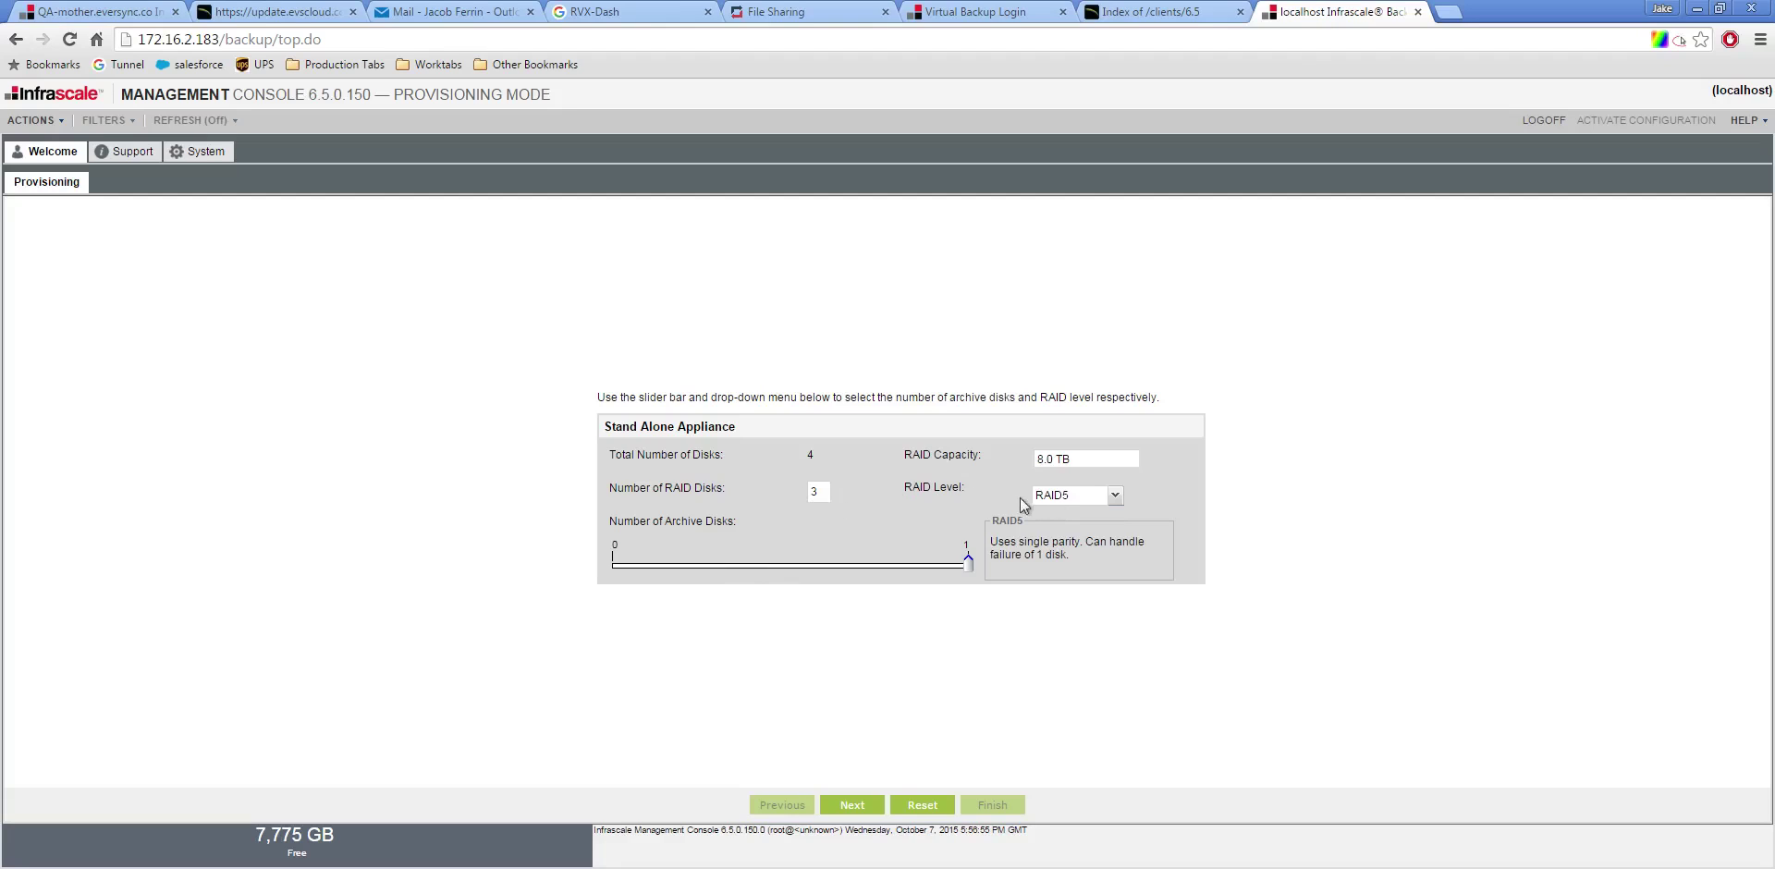
Keep RAID5 as the RAID level and continue to the provisioning review
{"action": "left_click", "coordinate": [1055, 497]}
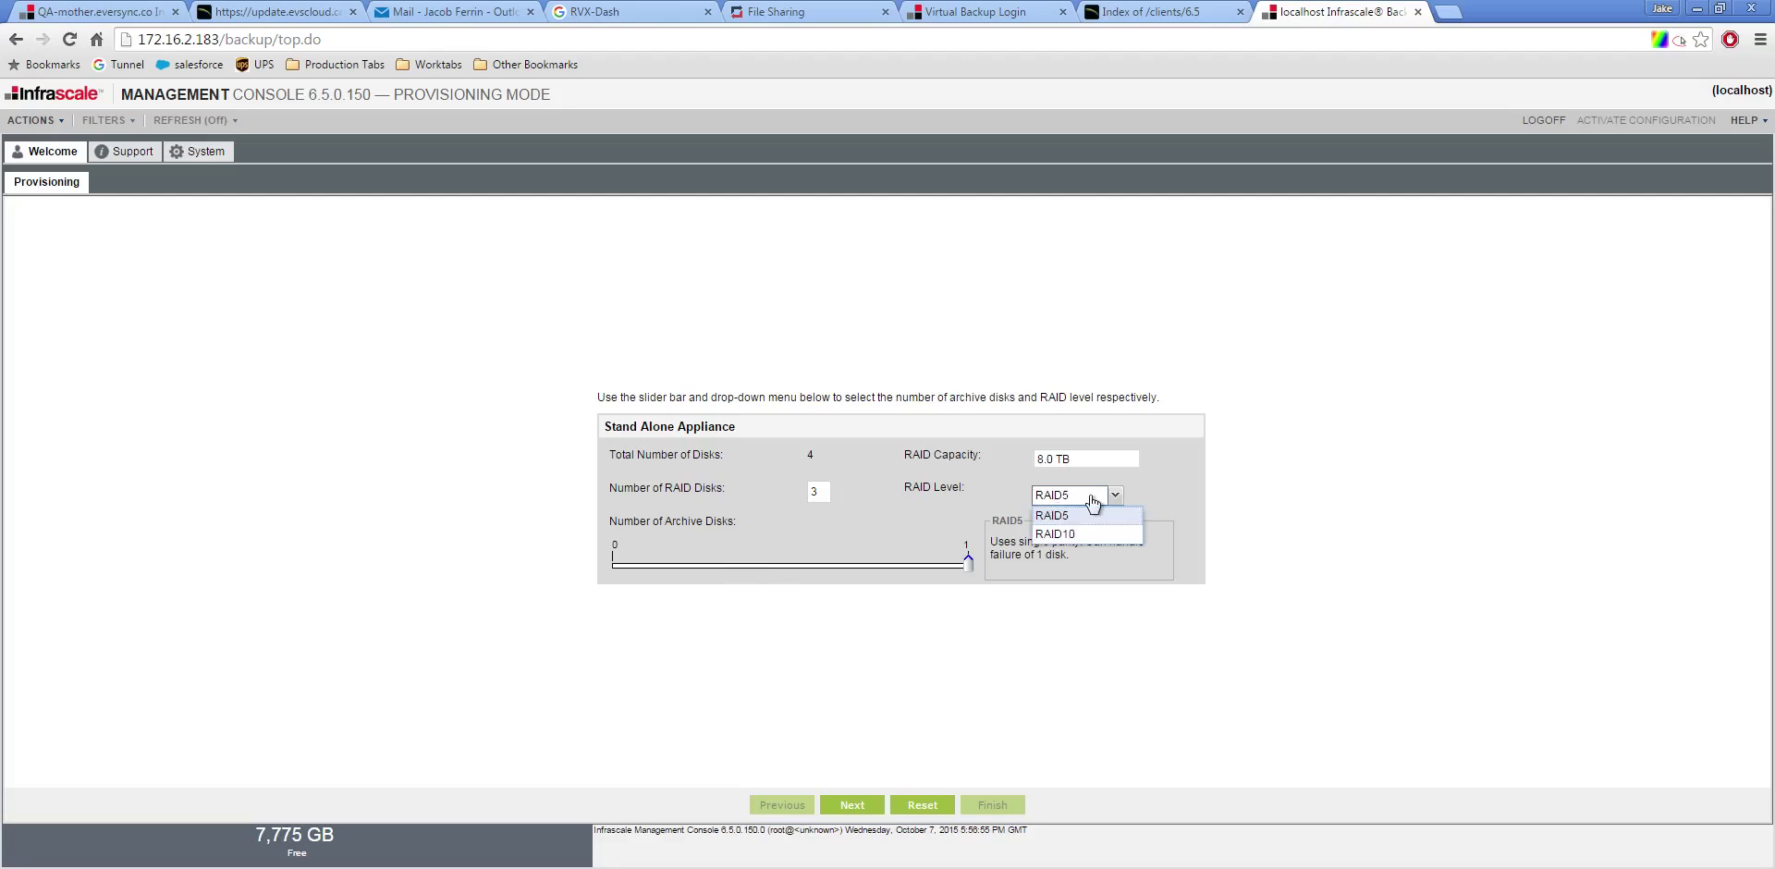
{"action": "left_click", "coordinate": [1074, 518]}
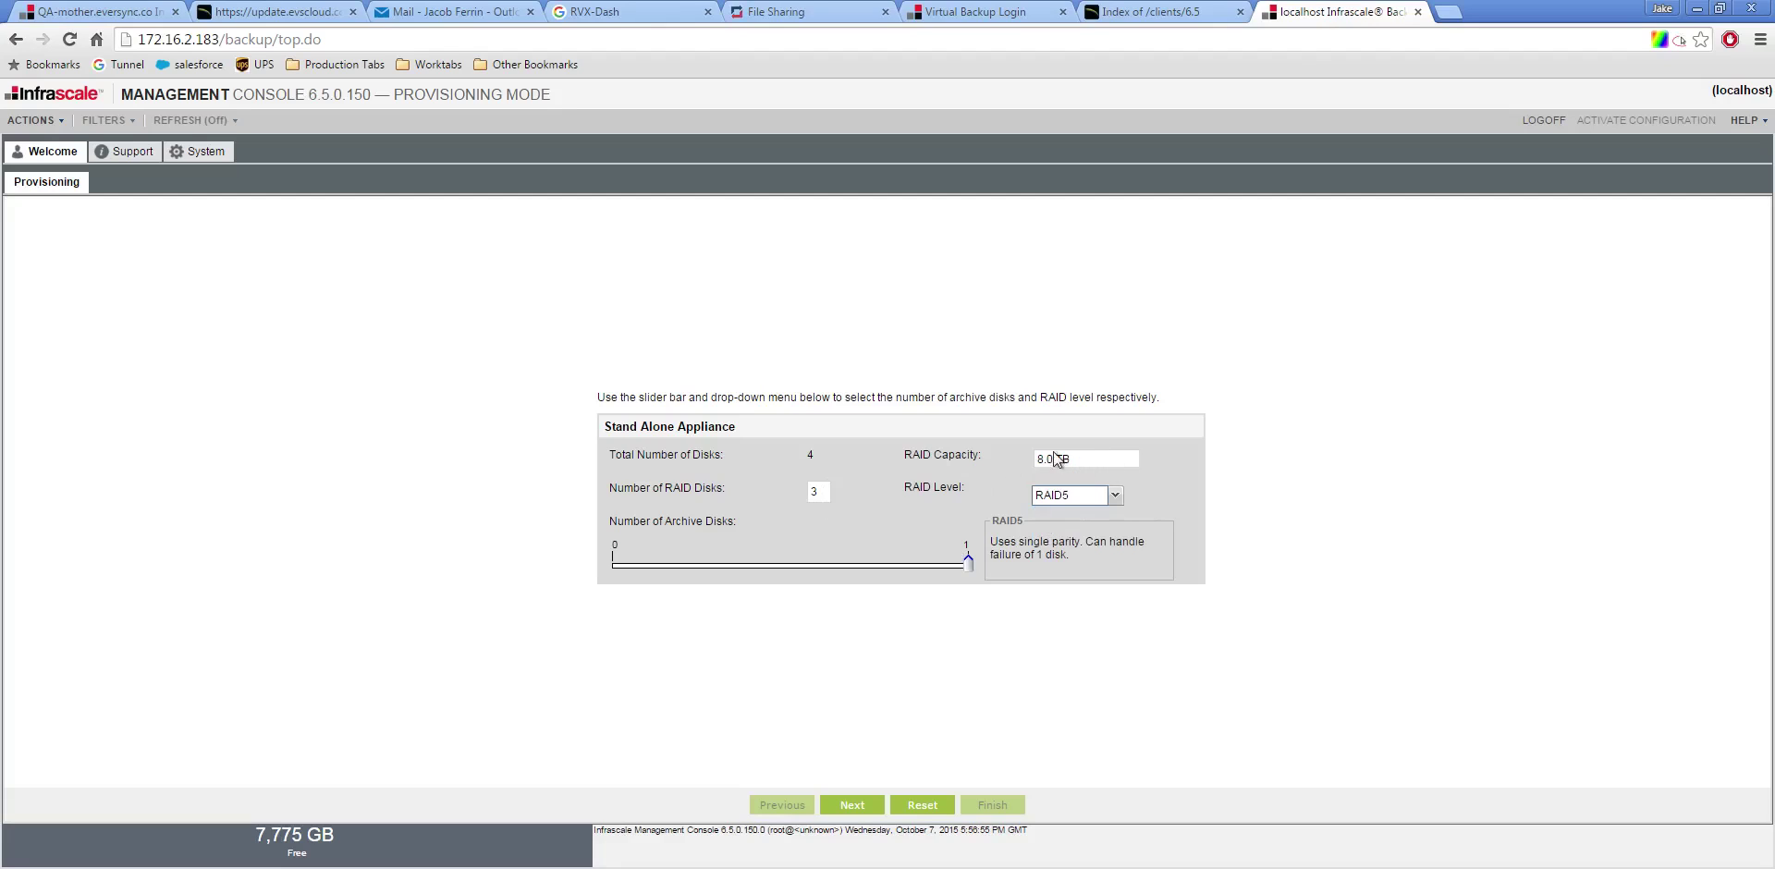
{"action": "left_click", "coordinate": [895, 518]}
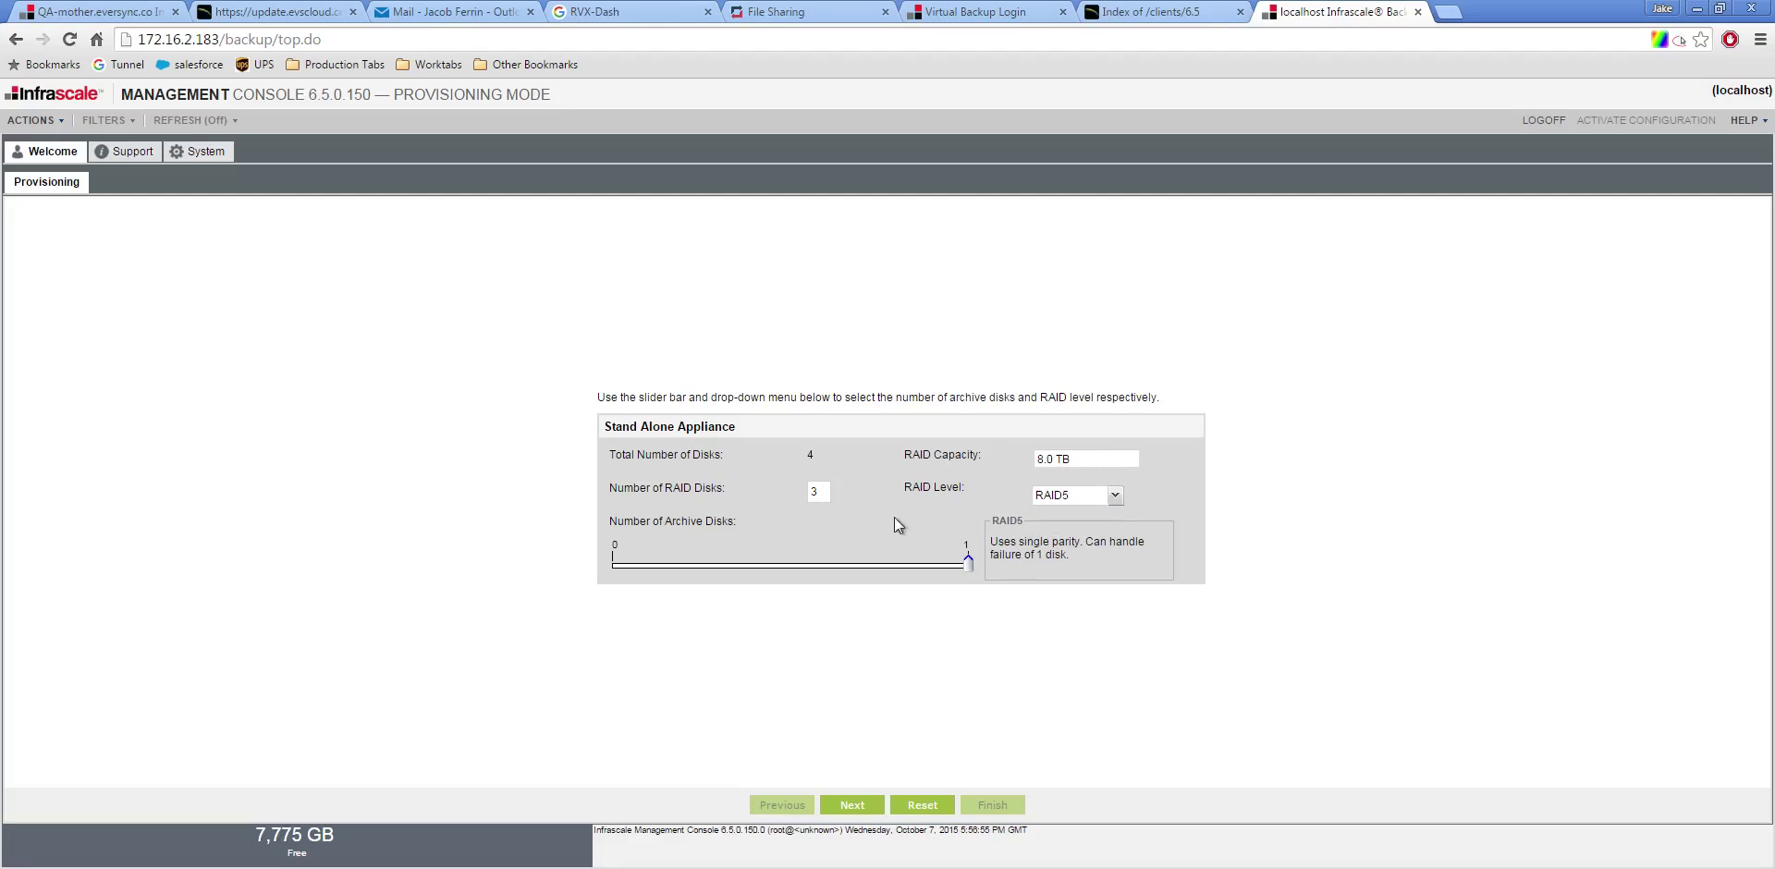
{"action": "left_click", "coordinate": [853, 805]}
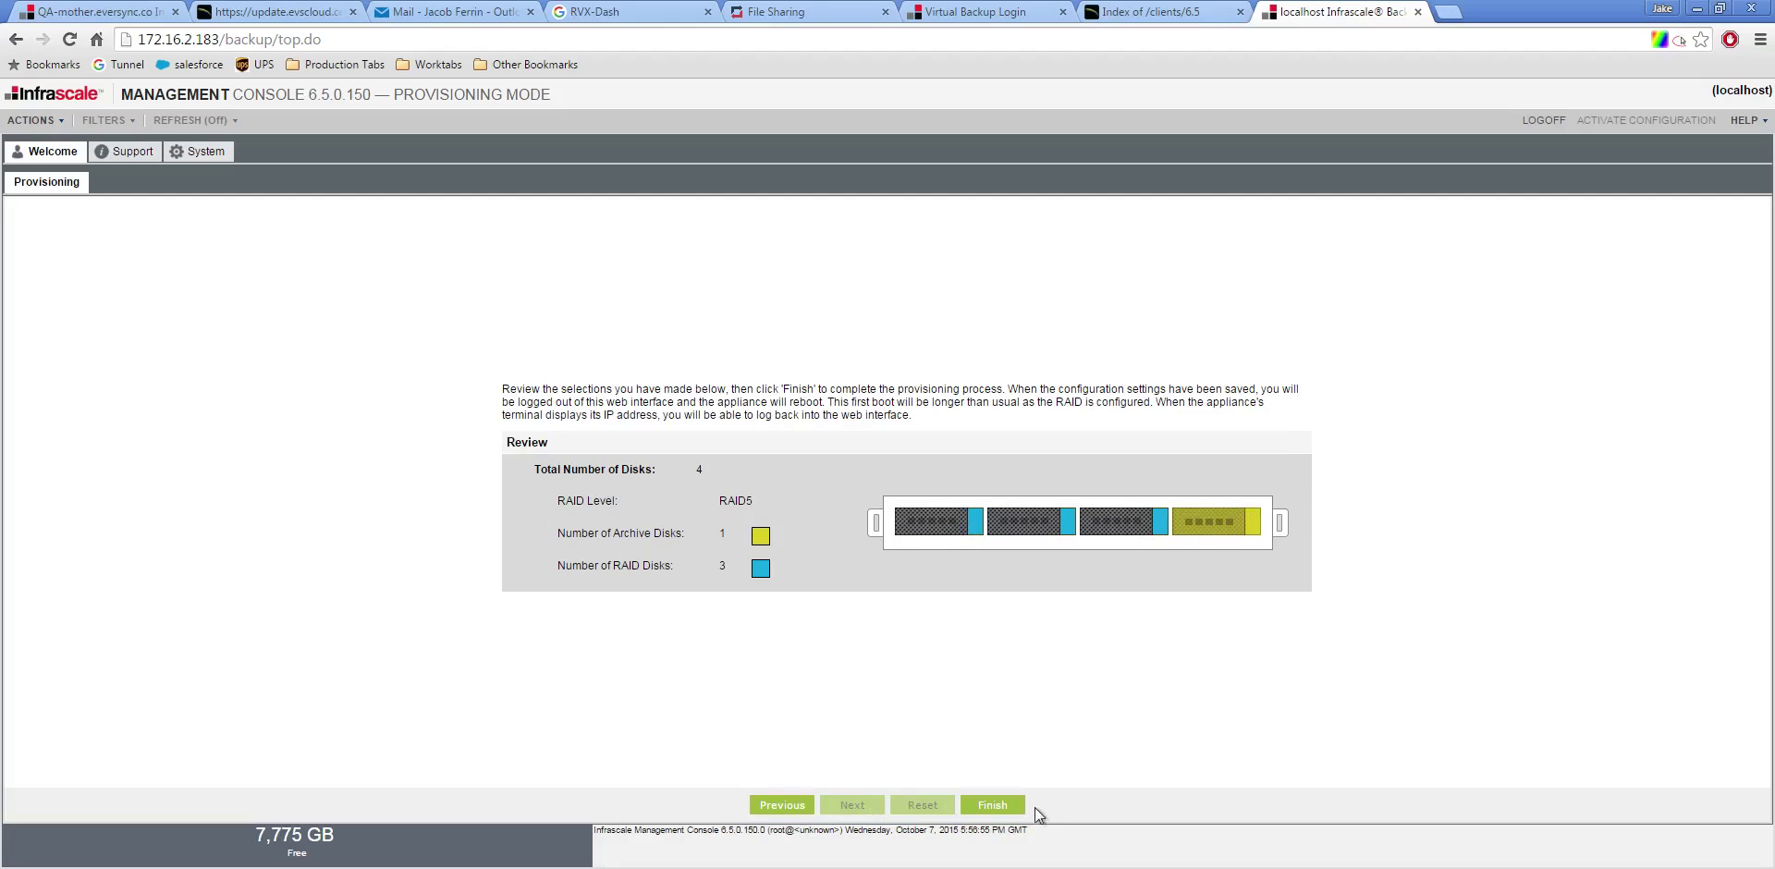
Finish provisioning and confirm Yes so the appliance reboots
{"action": "left_click", "coordinate": [1007, 804]}
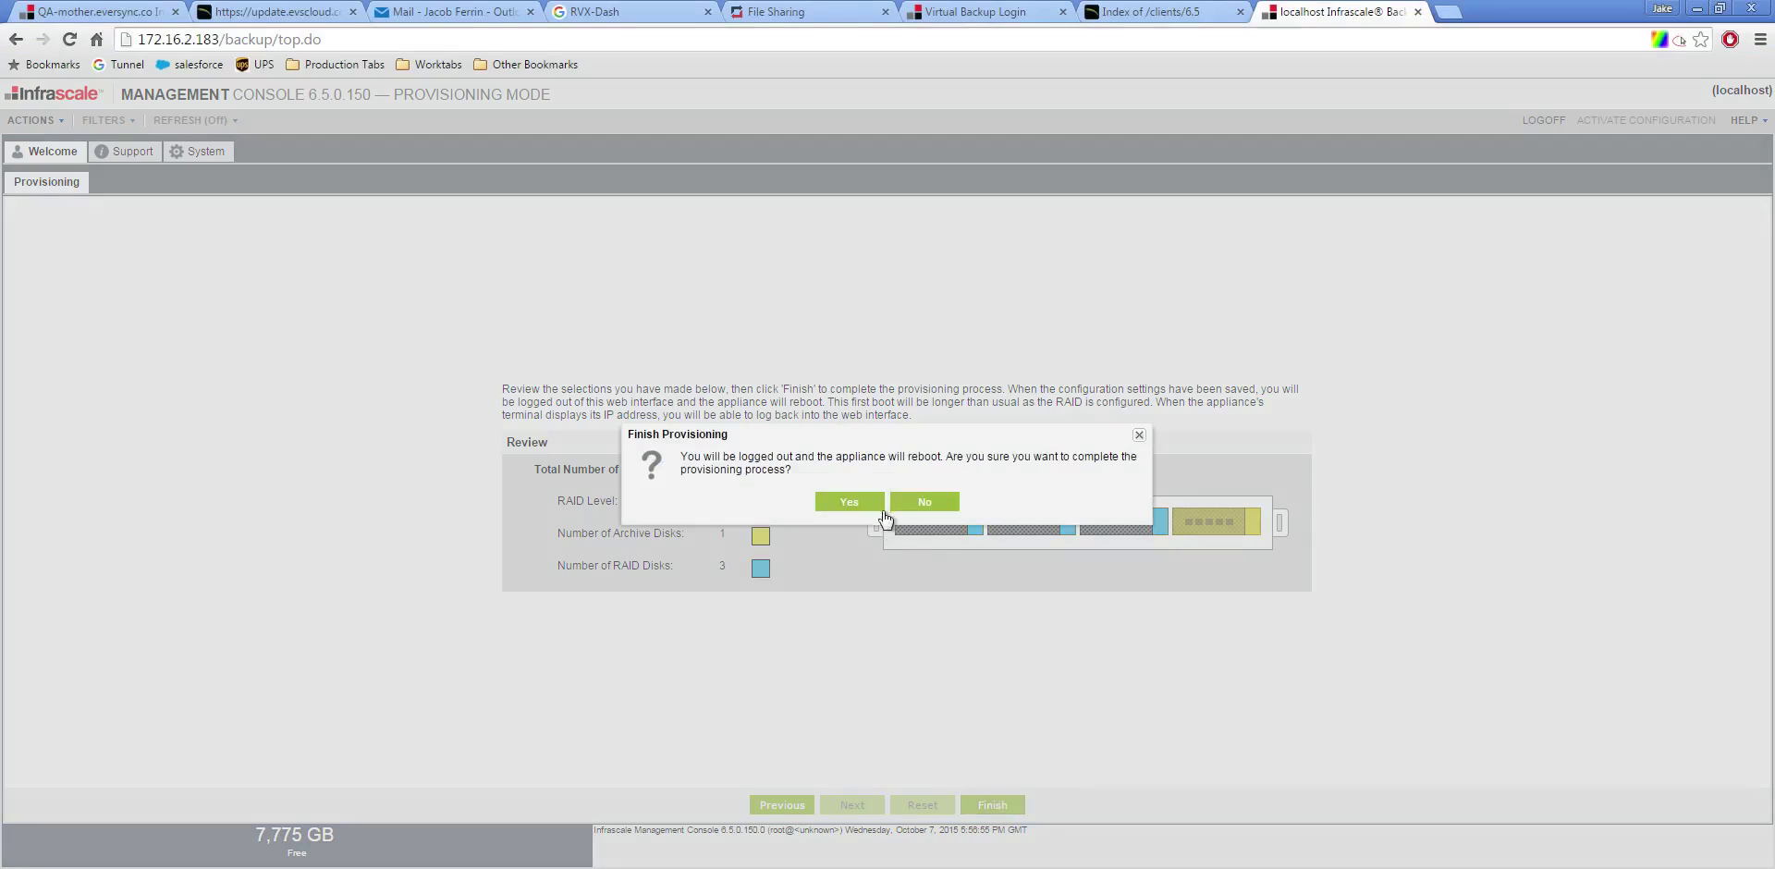
{"action": "left_click", "coordinate": [863, 505]}
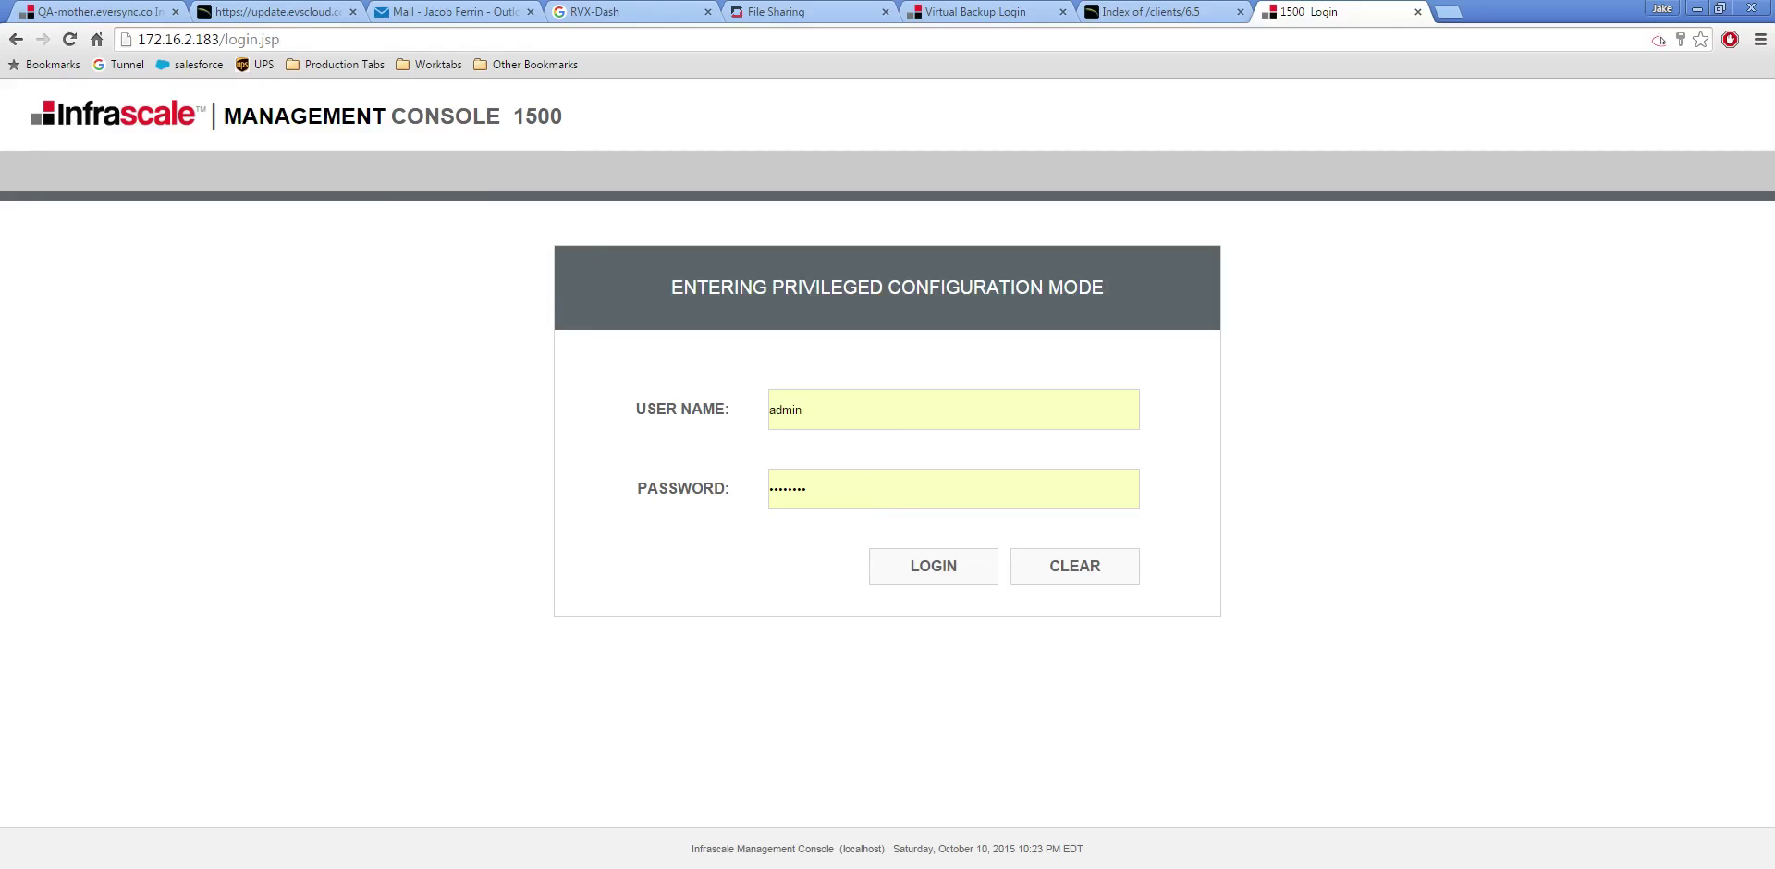
Bring the Java iKVM Viewer forward and reposition it to watch the reboot splash
{"action": "key", "text": "alt+Tab"}
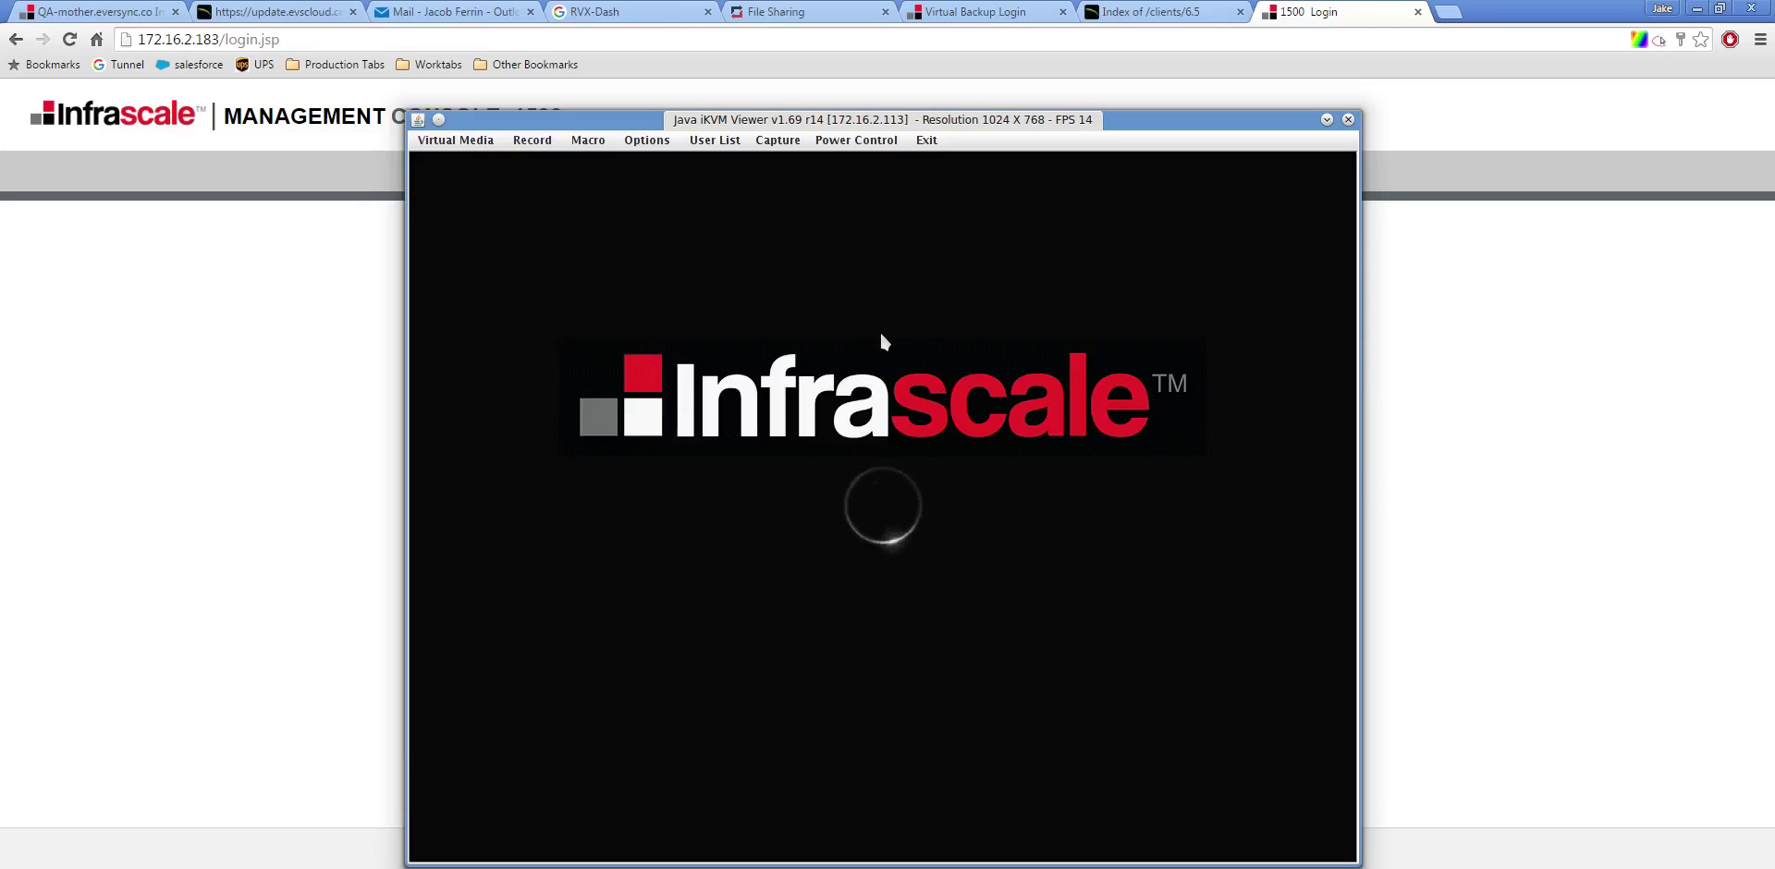
{"action": "left_click_drag", "start_coordinate": [905, 121], "coordinate": [888, 78]}
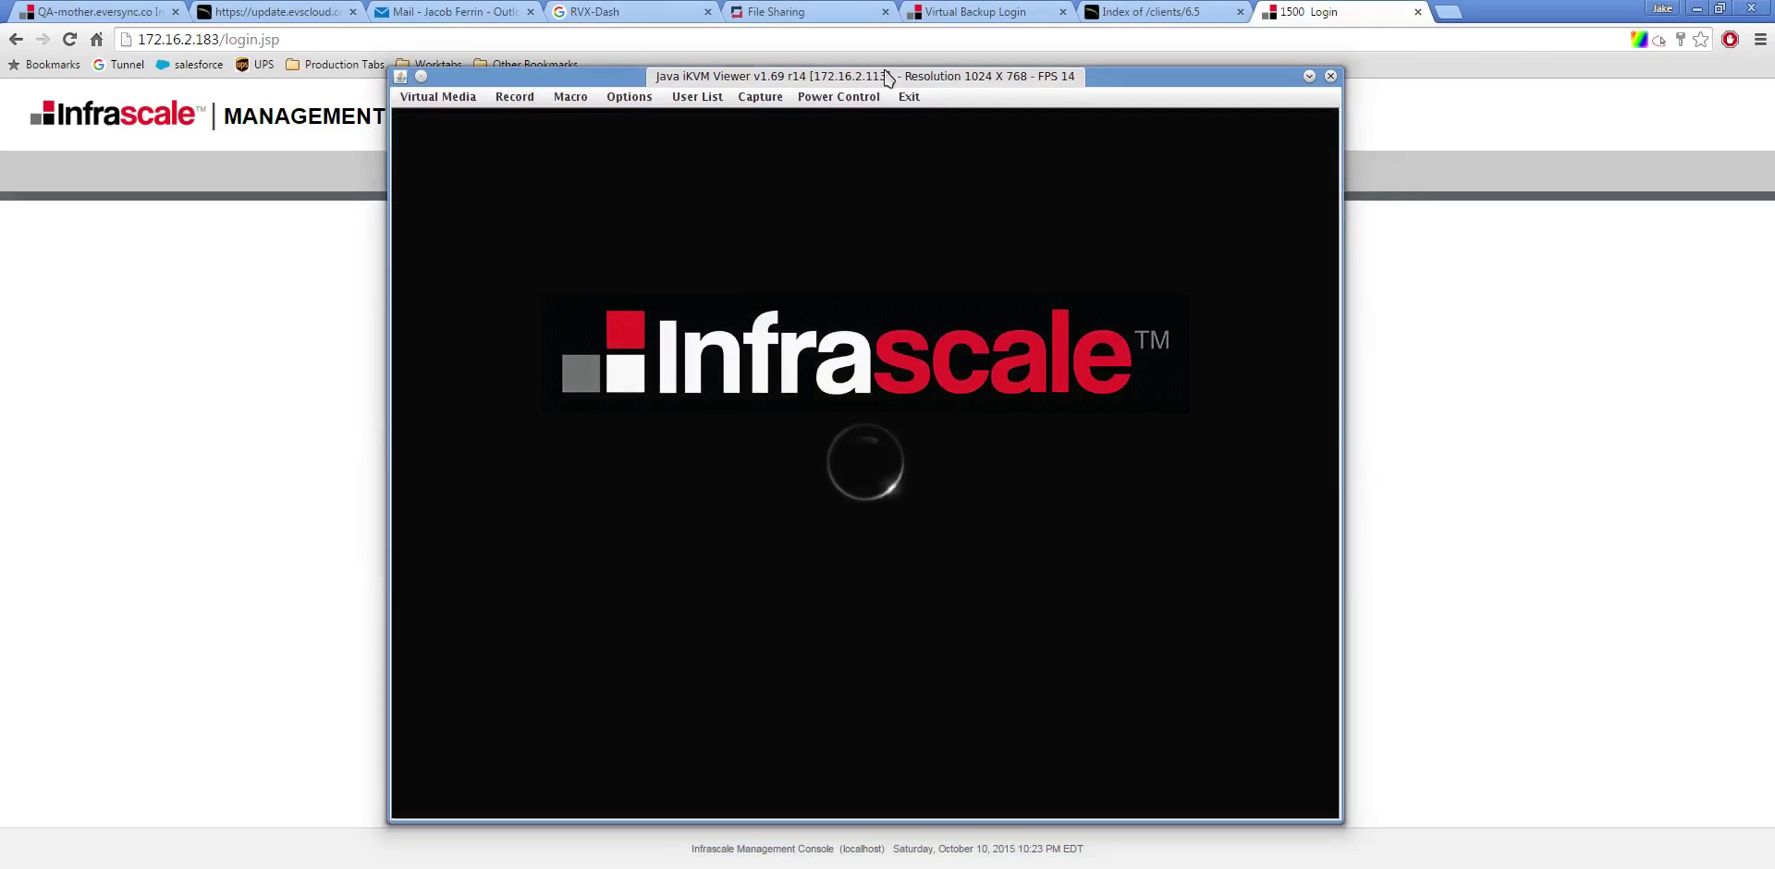